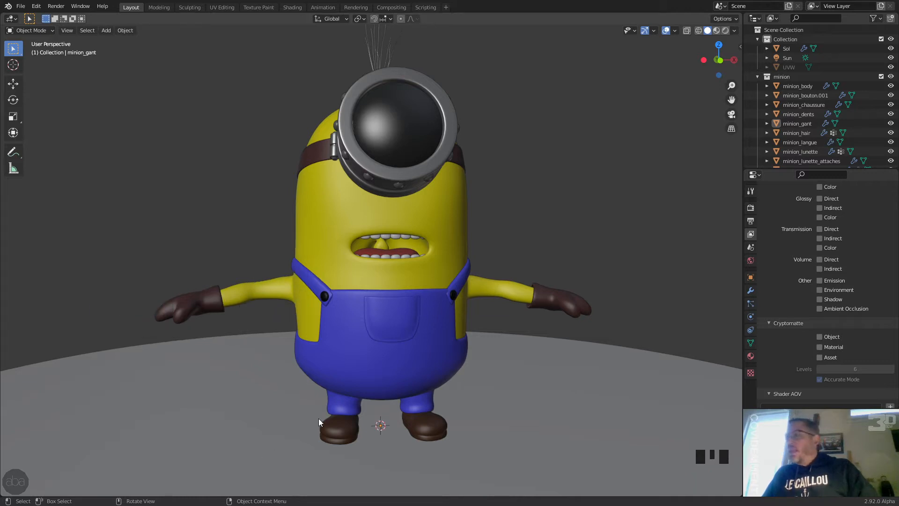
- Delete every screw around the goggle in minion_lunette_vis except the one at the very top
middle_drag(340, 377, 408, 231)
click(404, 199)
middle_drag(403, 200, 421, 208)
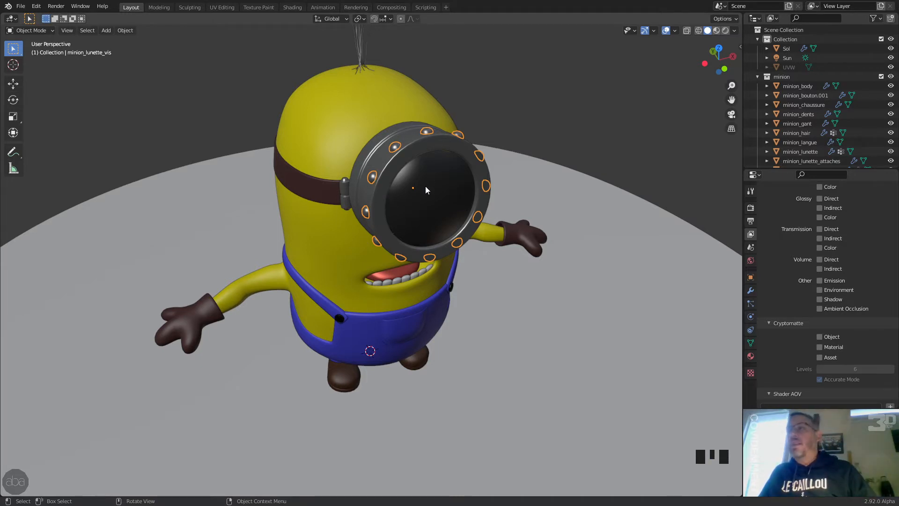
key(Tab)
middle_drag(422, 193, 391, 156)
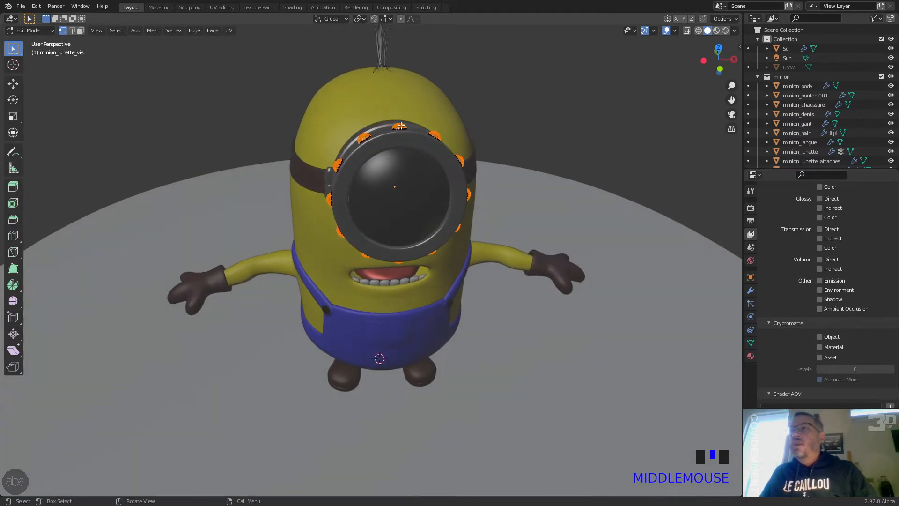
click(423, 111)
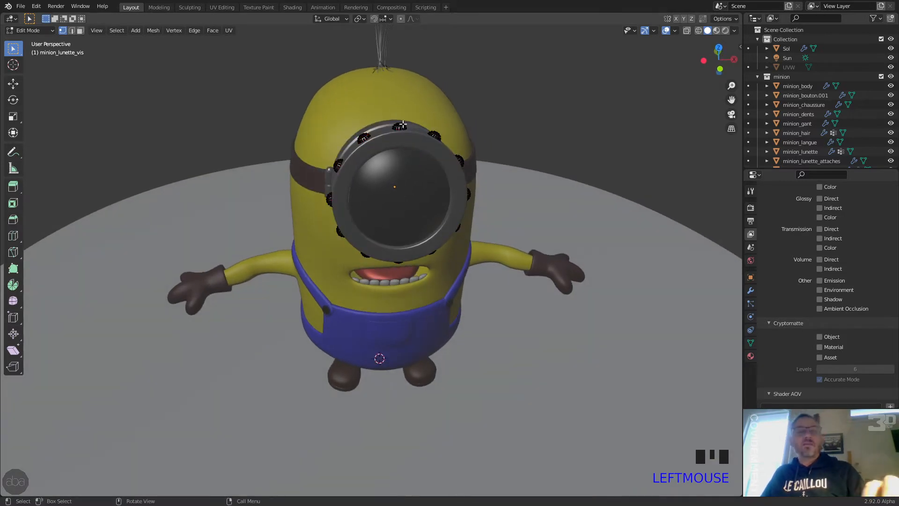
key(l)
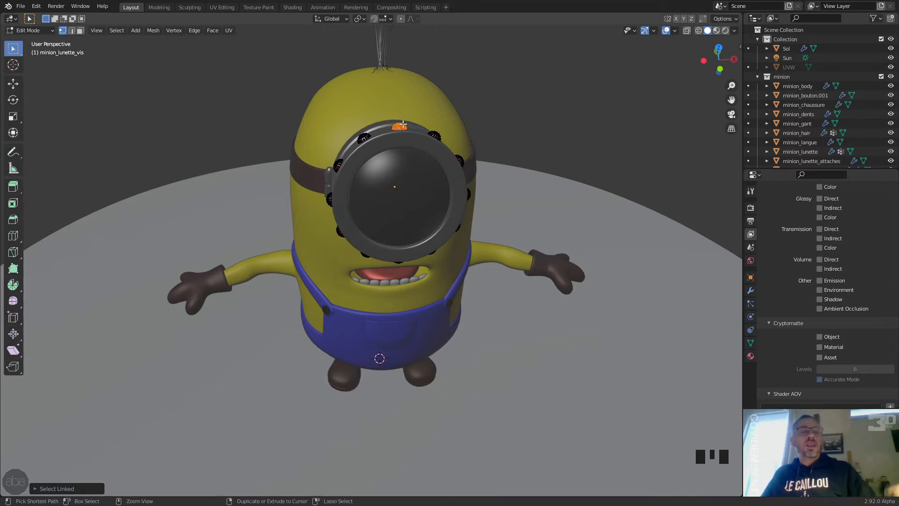
key(ctrl+i)
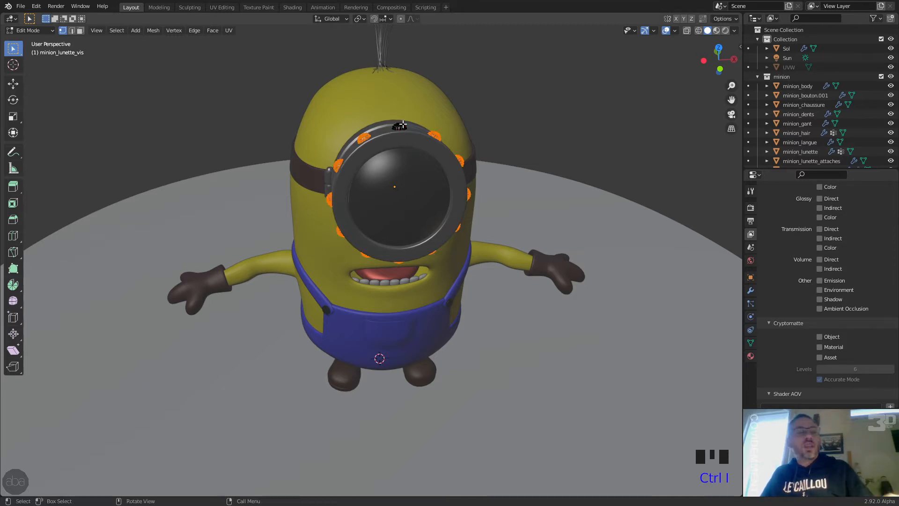
key(x)
click(403, 123)
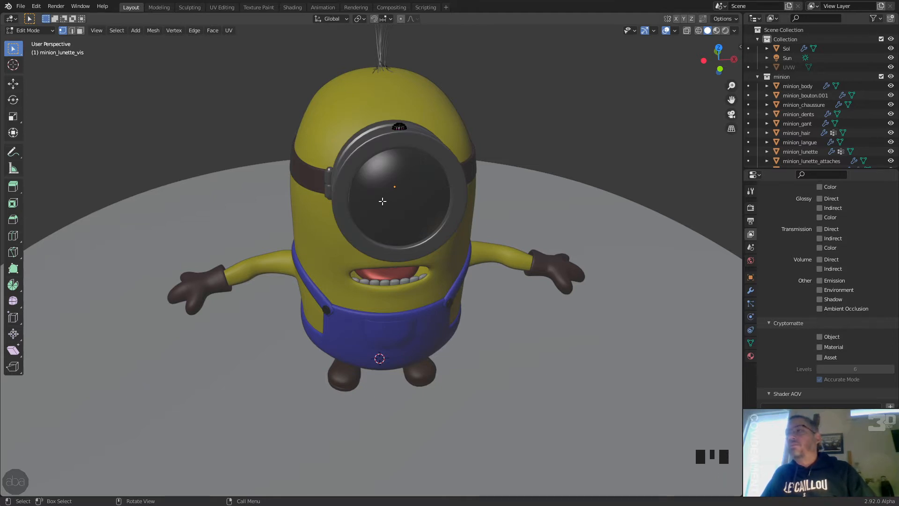
key(Tab)
middle_drag(544, 108, 384, 118)
click(380, 120)
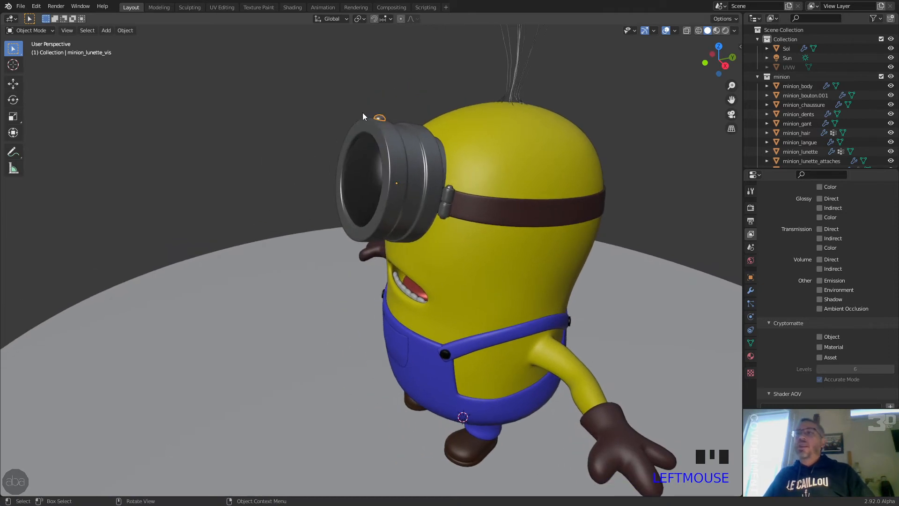
middle_drag(313, 274, 393, 267)
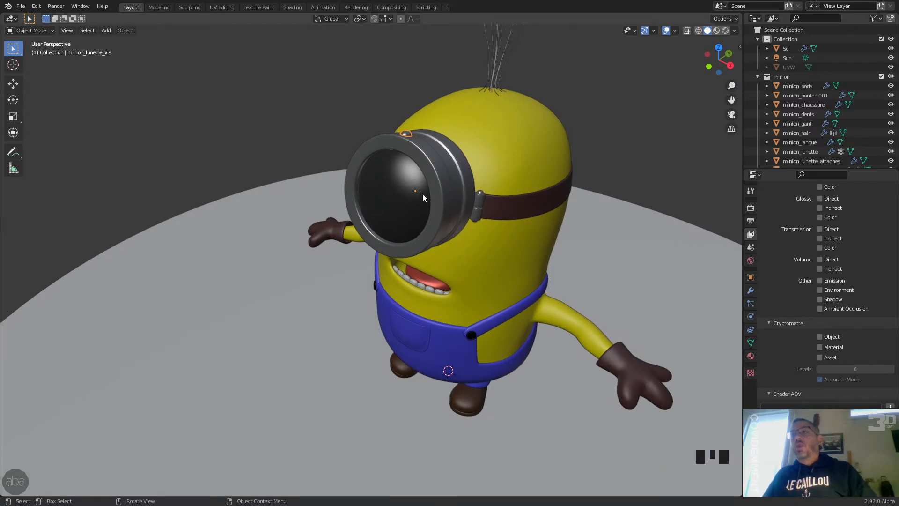
middle_drag(440, 165, 375, 150)
middle_drag(203, 160, 292, 160)
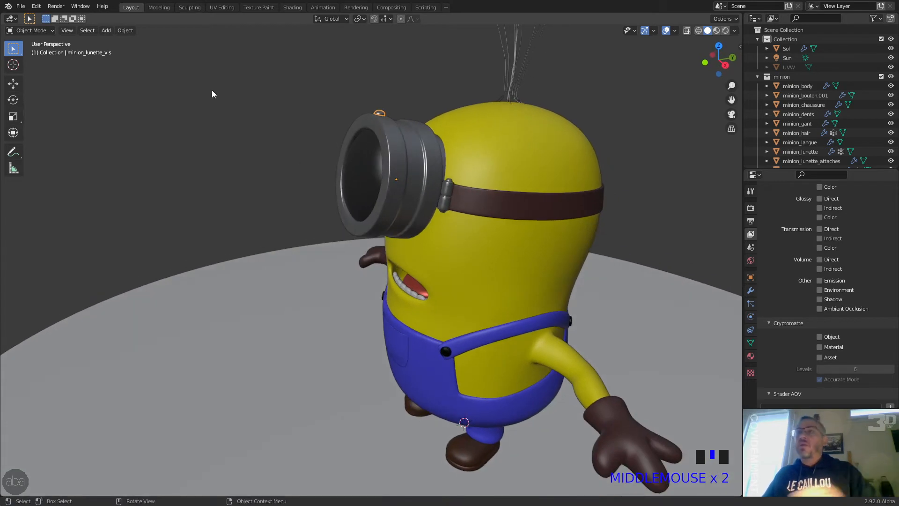
- Enable the Object: Align Tools add-on in the preferences
click(36, 6)
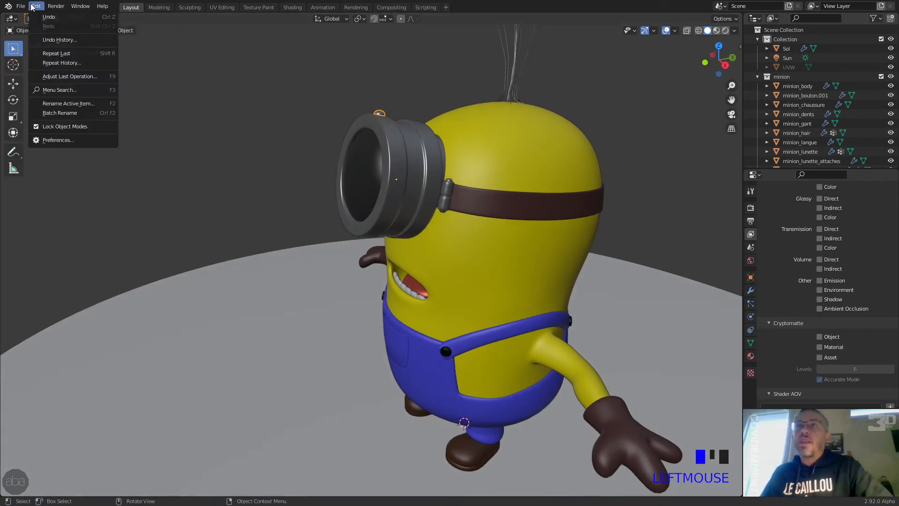
click(73, 139)
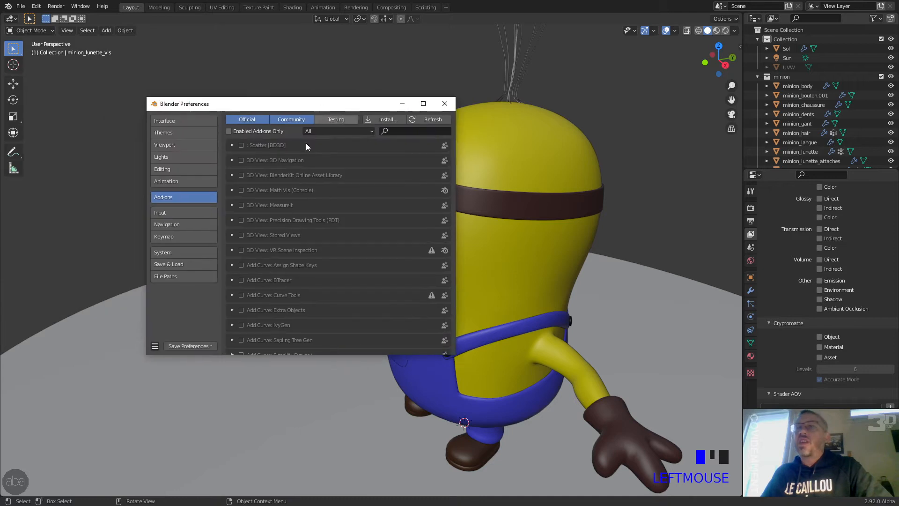
click(414, 131)
text(all)
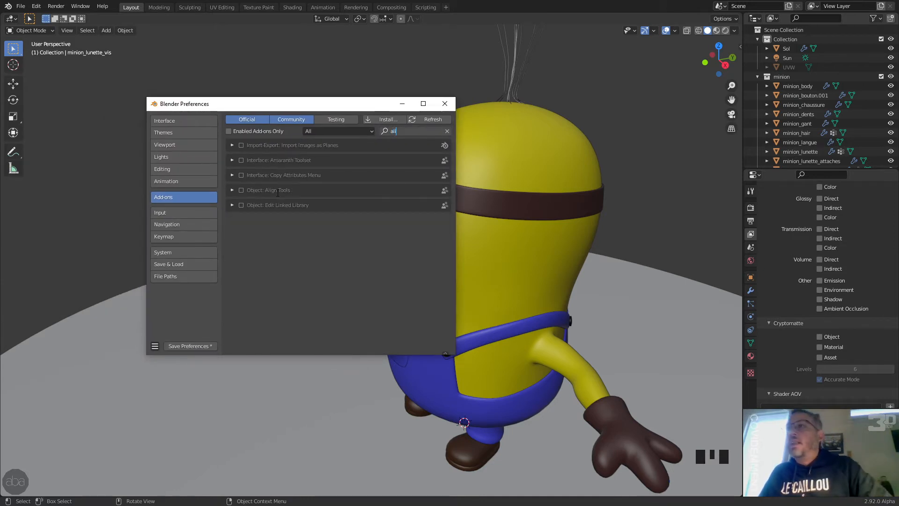
click(241, 190)
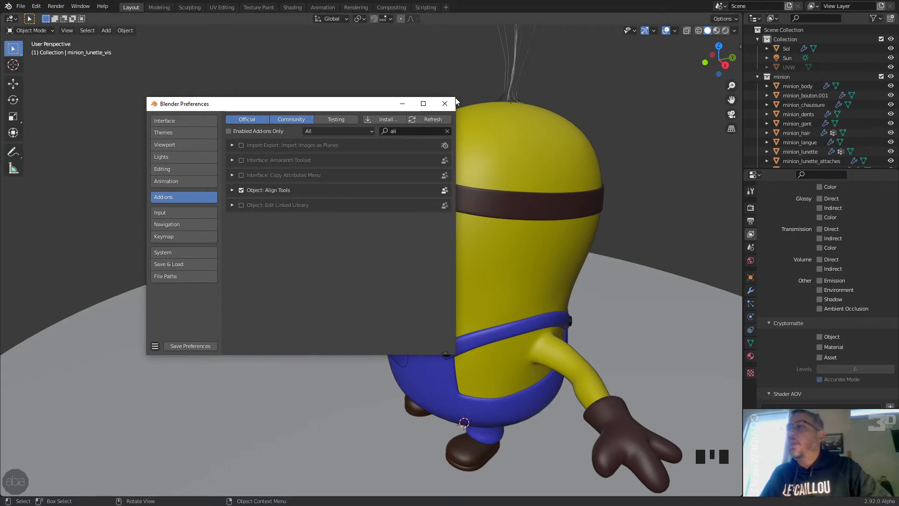
click(445, 104)
- Add a Plain Axes empty to the scene
middle_drag(396, 150, 450, 156)
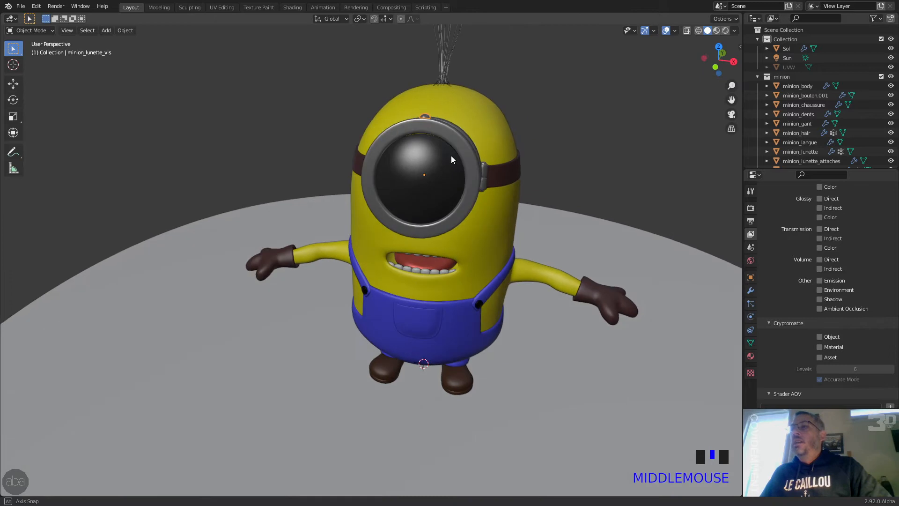
click(107, 31)
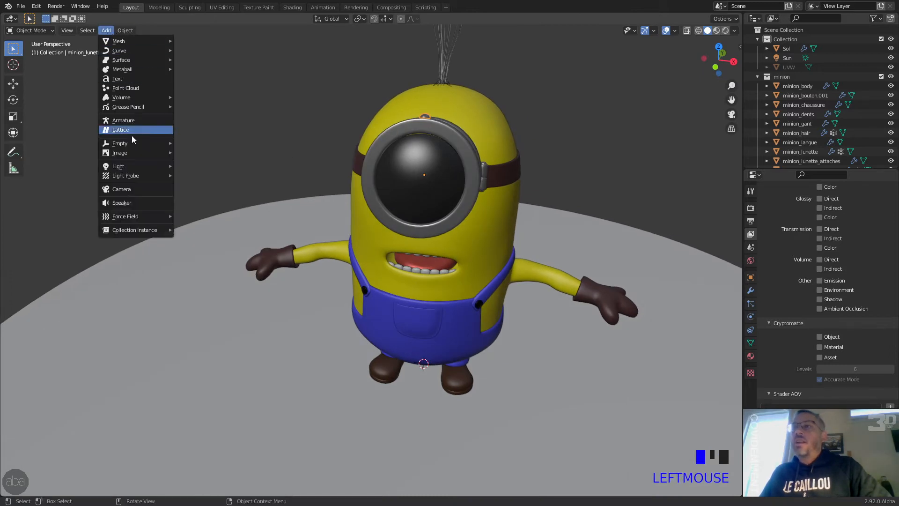
mouse_move(143, 142)
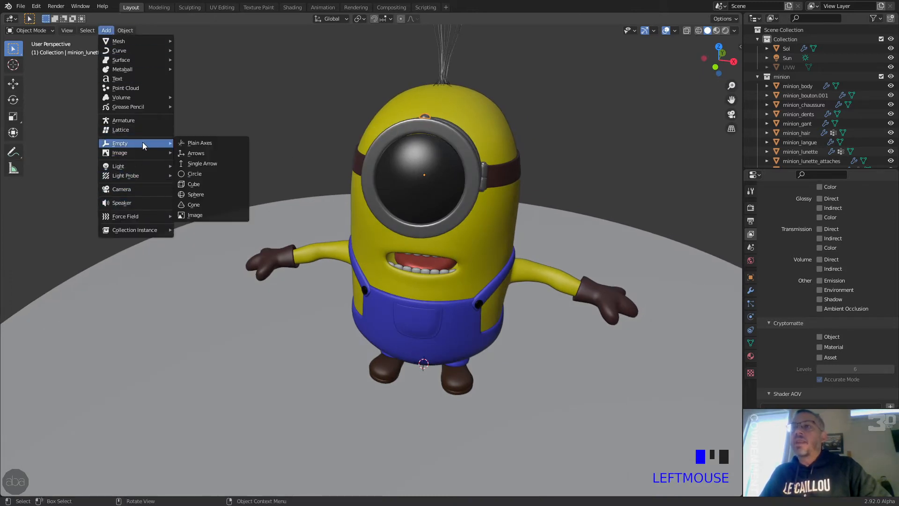
click(217, 142)
middle_drag(382, 203, 377, 239)
scroll(350, 184, down, 2)
- Enable the Extras overlay so that the empty is displayed in the viewport
click(674, 31)
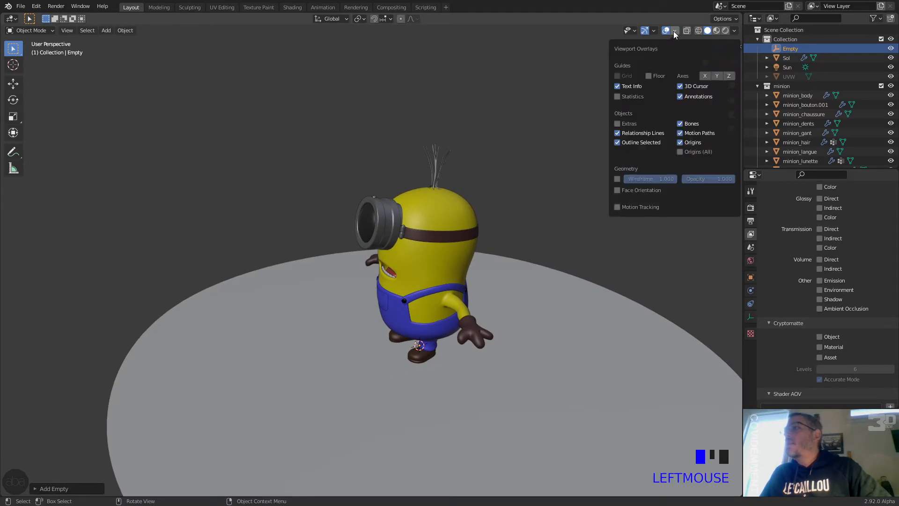
click(618, 124)
middle_drag(525, 182, 452, 204)
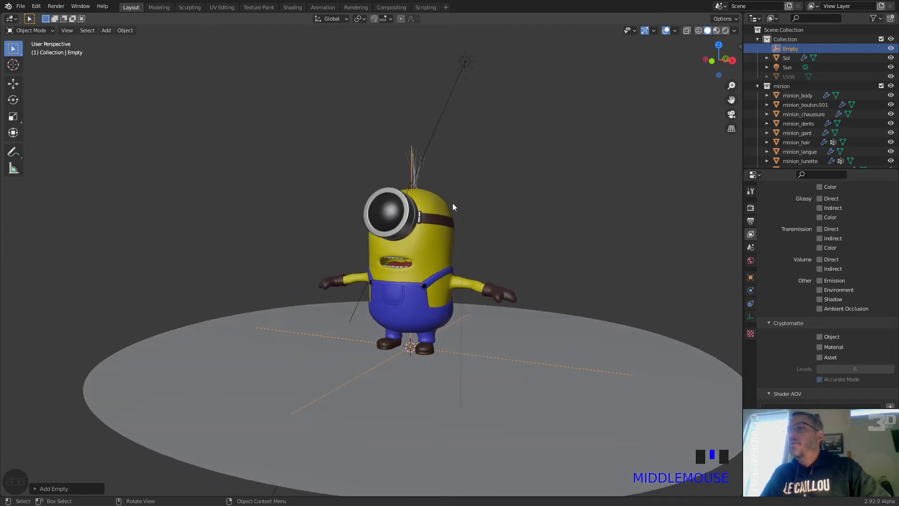
scroll(513, 201, up, 3)
click(584, 181)
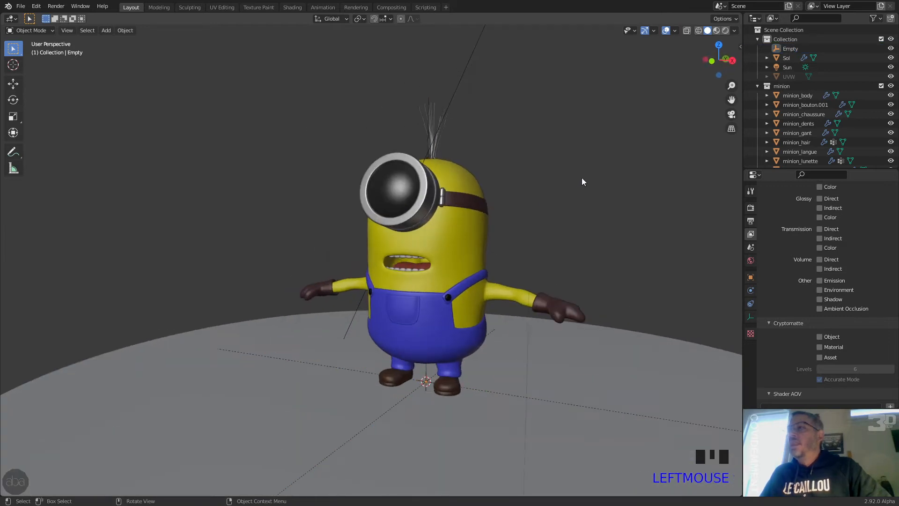
middle_drag(584, 180, 598, 147)
- Select the empty and add the goggle frame minion_lunette to the selection as the active object
click(445, 88)
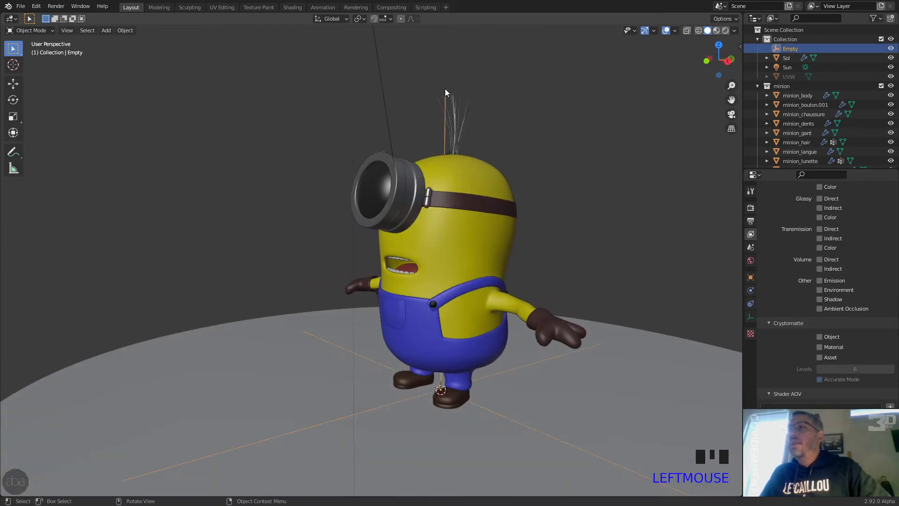
middle_drag(499, 112, 322, 135)
scroll(470, 145, down, 2)
scroll(377, 142, up, 2)
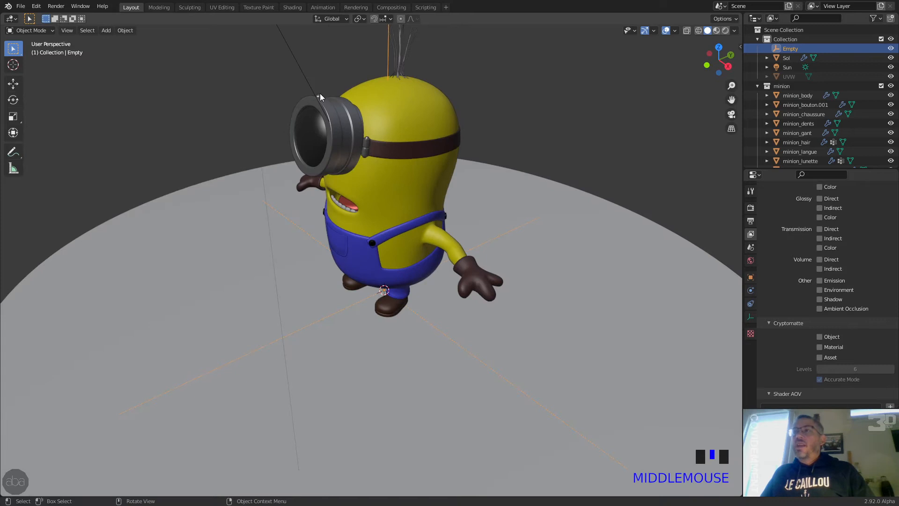
scroll(380, 85, down, 2)
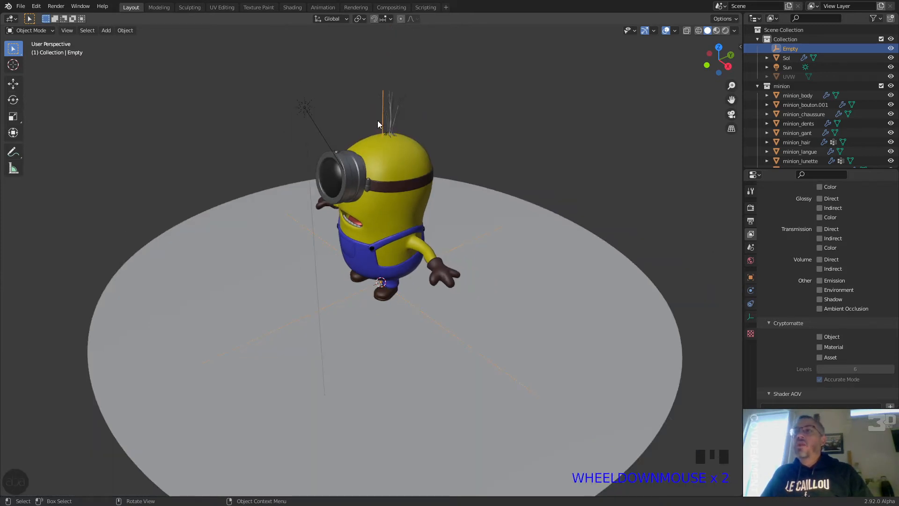
shift+click(353, 169)
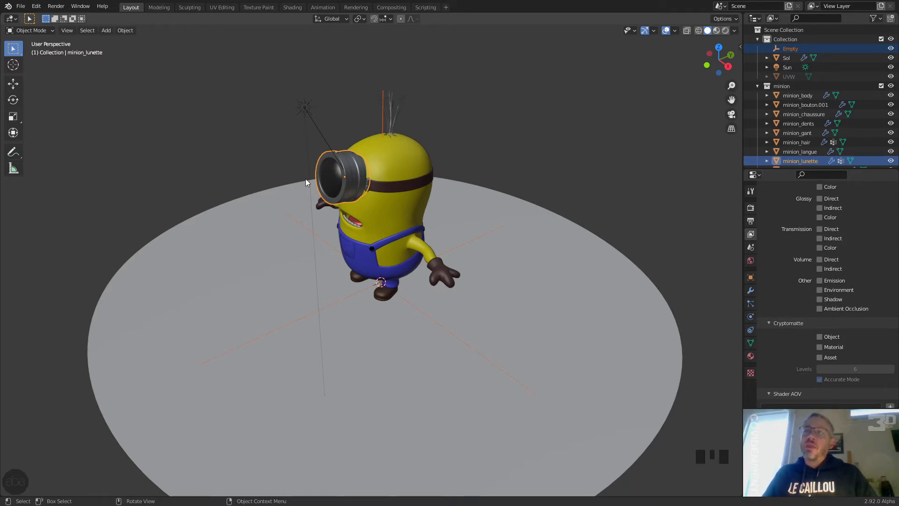
- Display the Align Tools options for the selected objects
middle_drag(389, 173, 302, 152)
scroll(304, 151, down, 2)
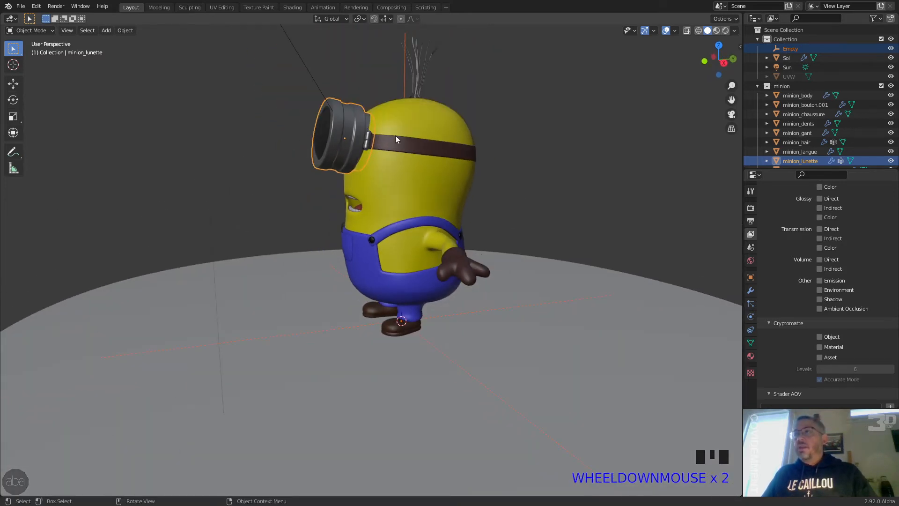
click(739, 46)
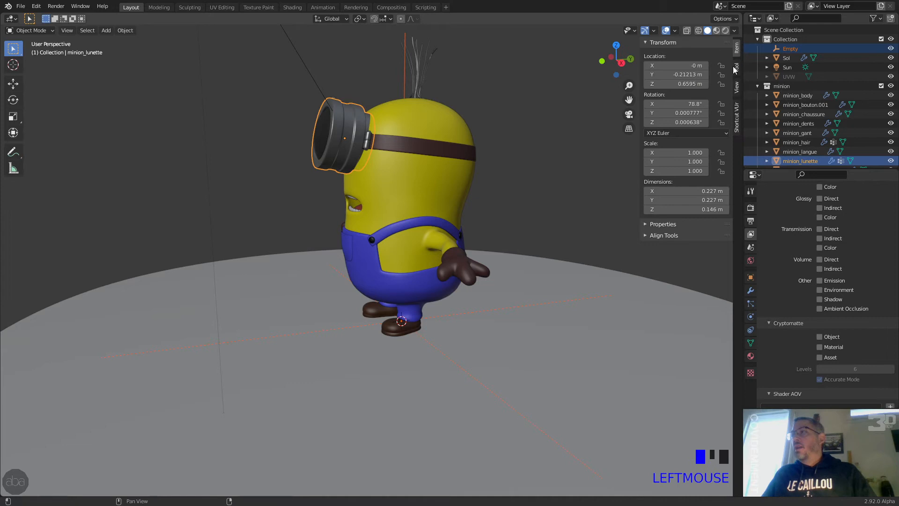
click(738, 68)
click(737, 48)
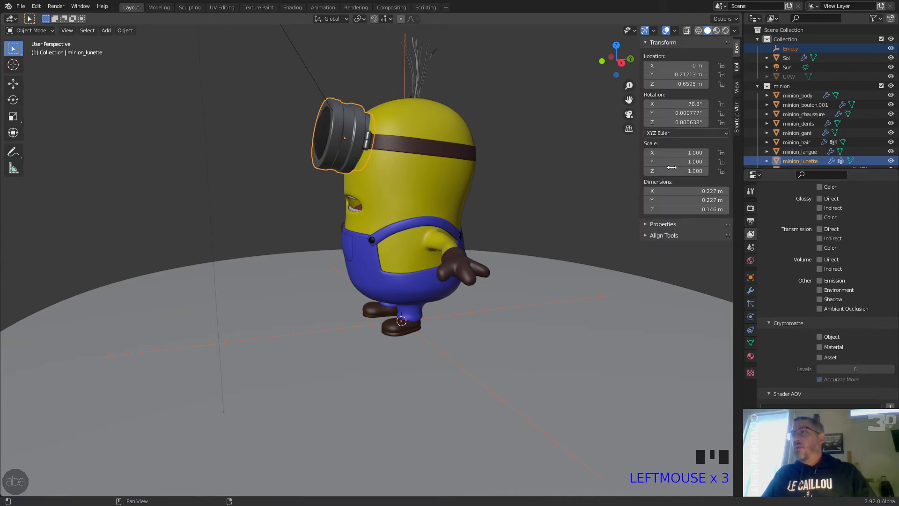
click(650, 236)
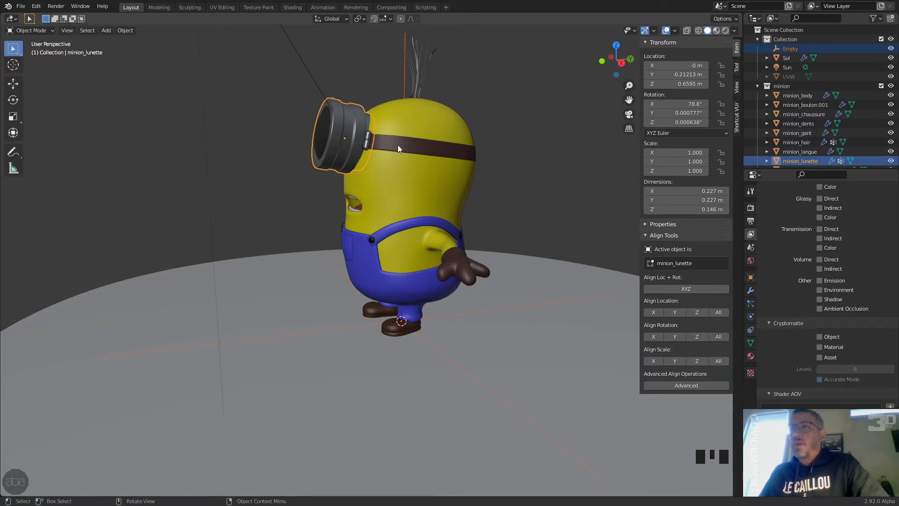
- Reselect the empty with minion_lunette as the active object, and align the empty's location and rotation to it on XYZ
click(381, 52)
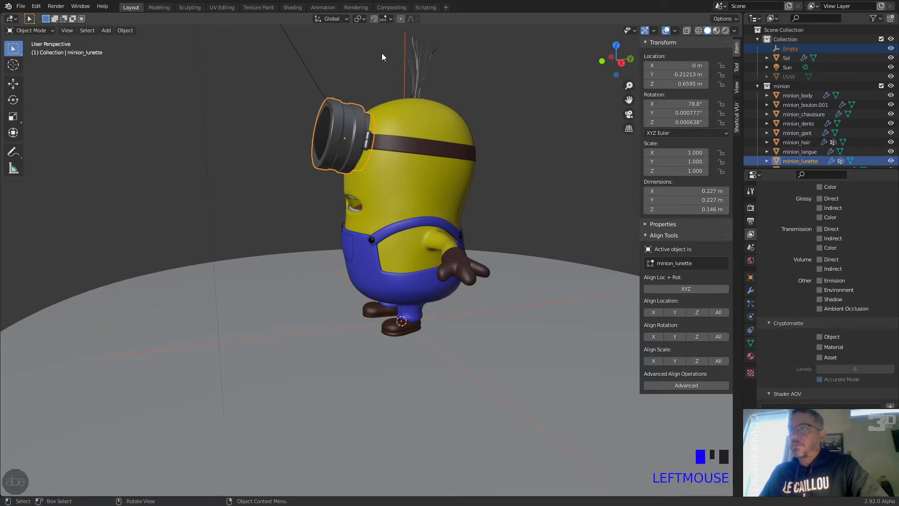
click(401, 83)
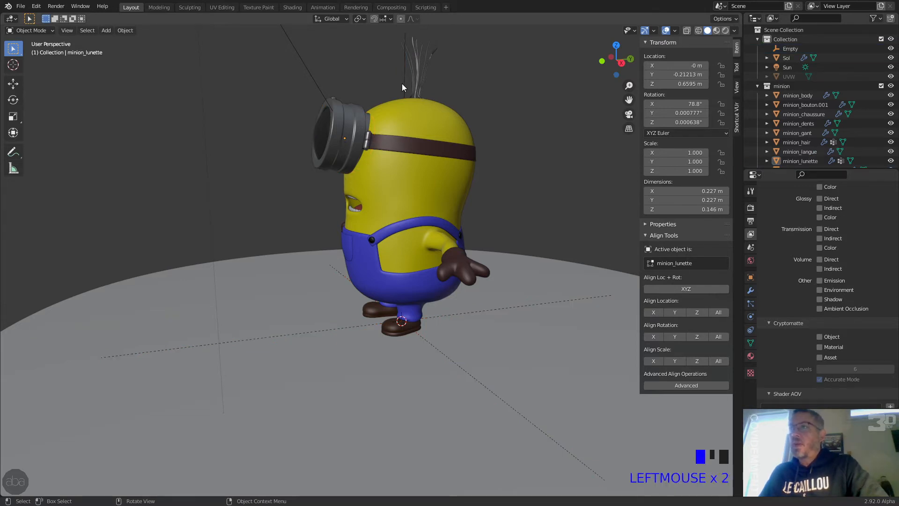
shift+click(348, 109)
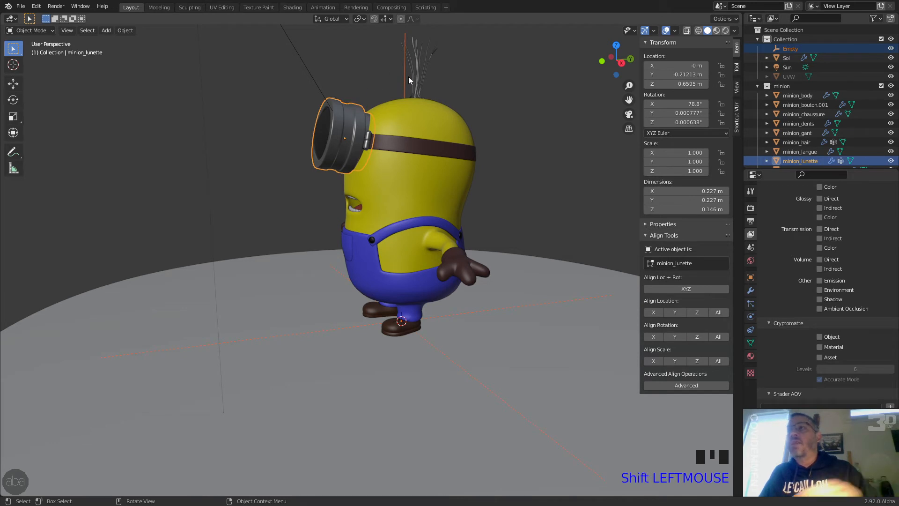
click(683, 290)
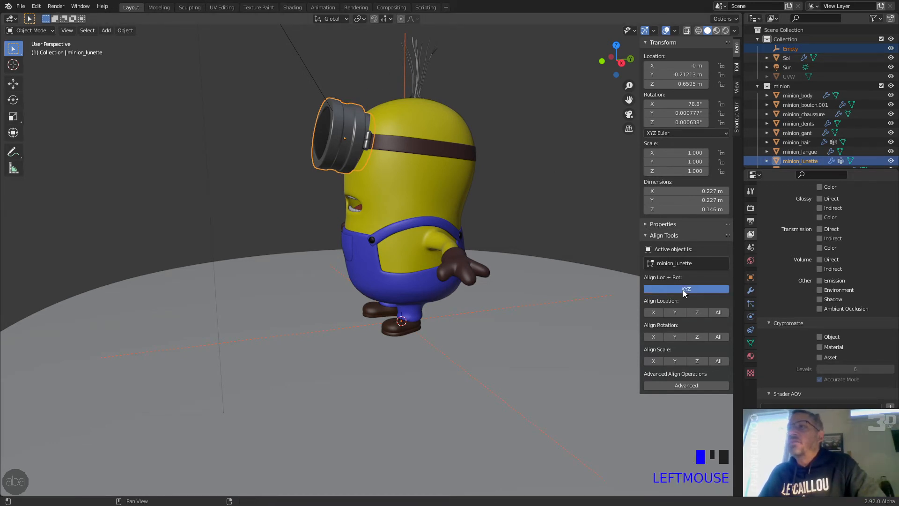
middle_drag(409, 119, 378, 99)
scroll(378, 99, down, 1)
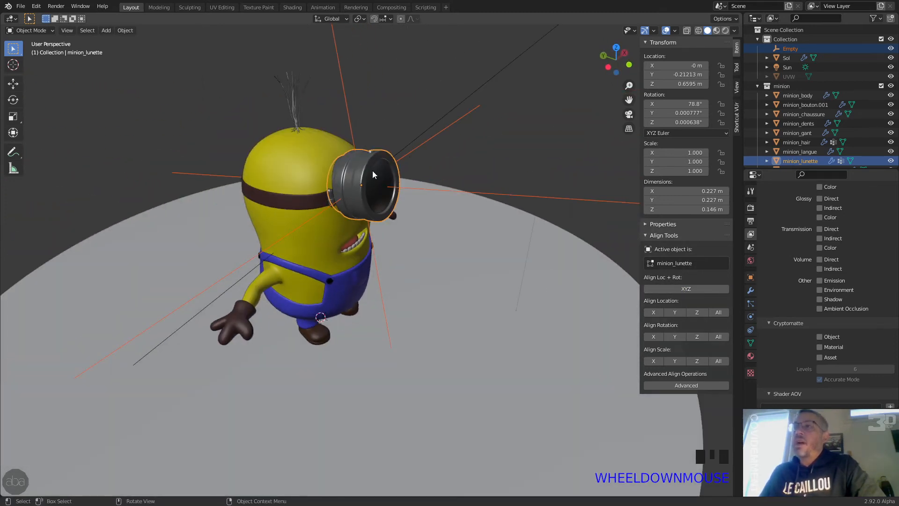
middle_drag(553, 140, 303, 134)
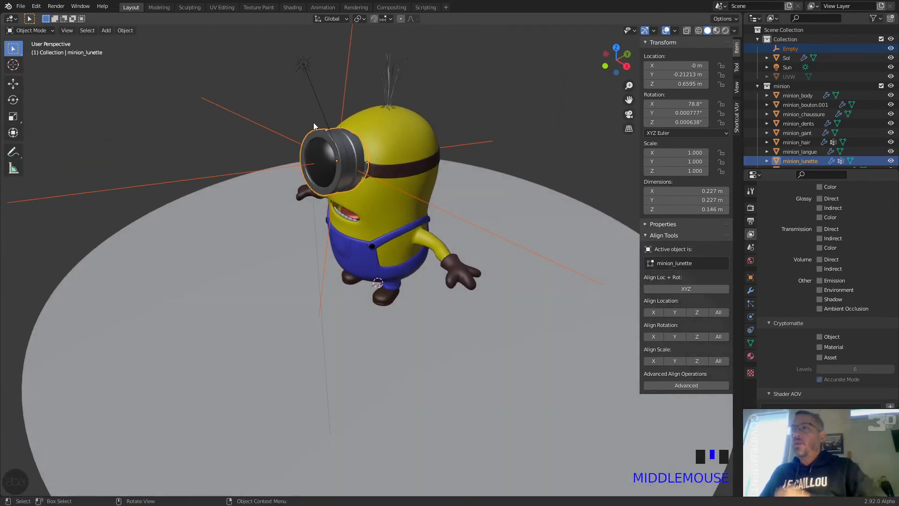
- Add an Array modifier to the screw minion_lunette_vis on the goggle rim
scroll(333, 112, up, 3)
shift+middle_drag(375, 116, 408, 205)
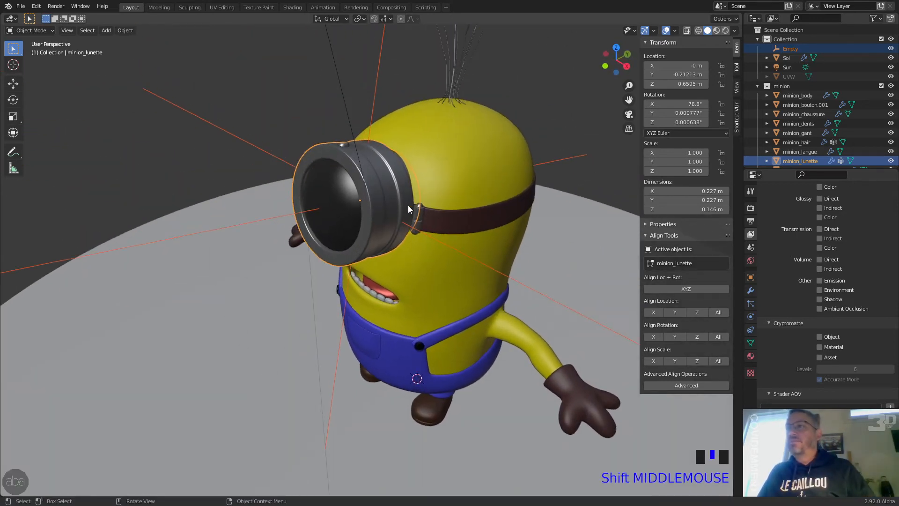
click(342, 145)
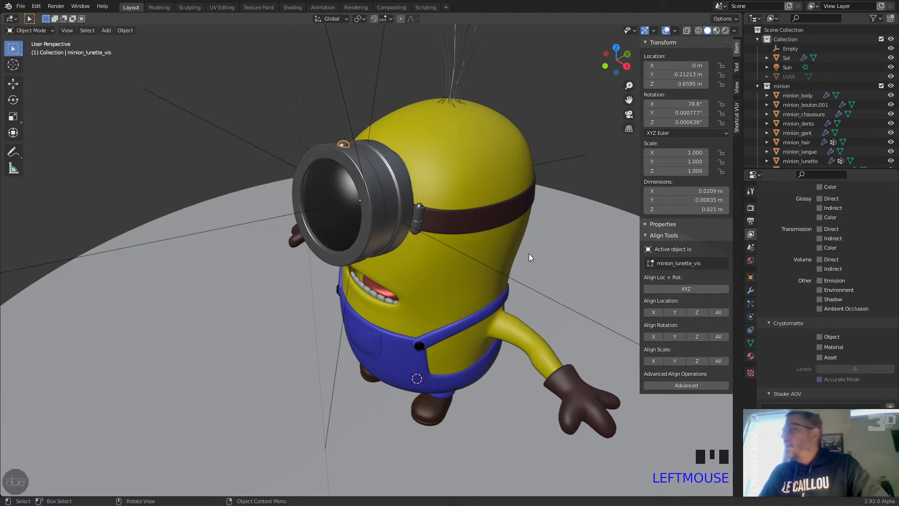
click(751, 290)
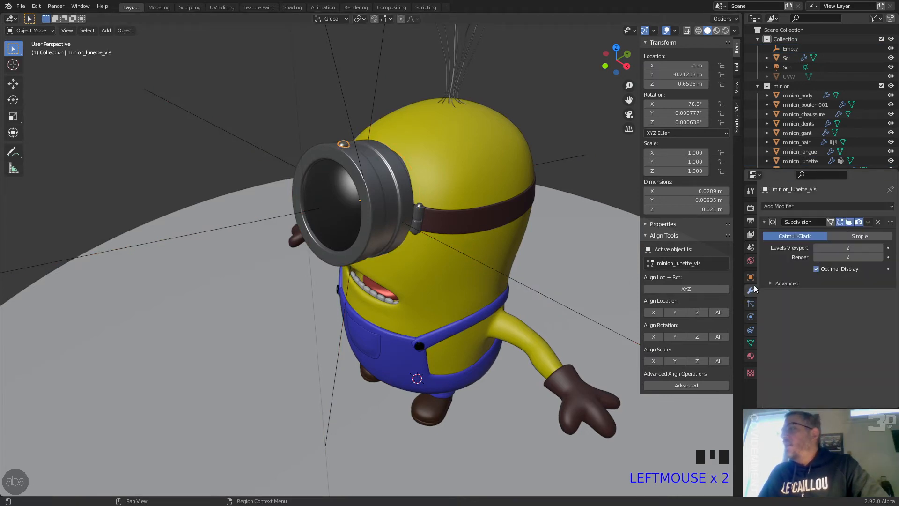
click(808, 205)
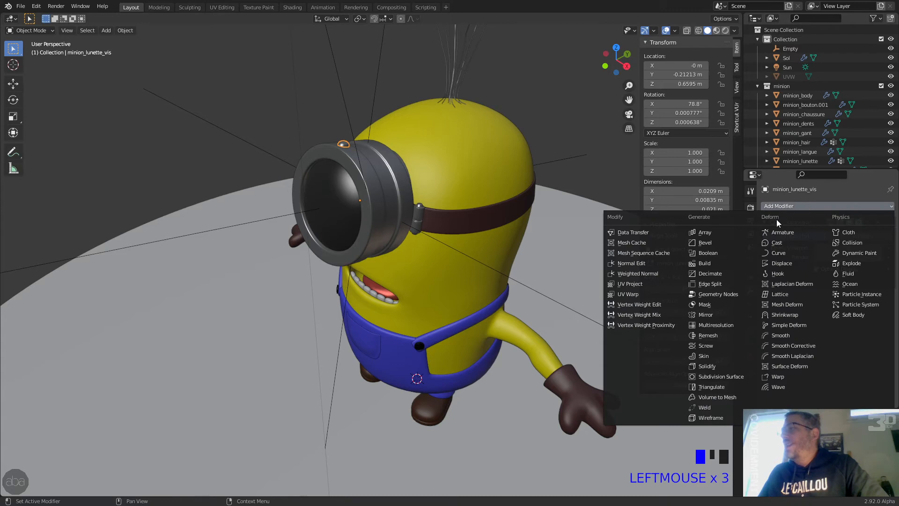
click(714, 232)
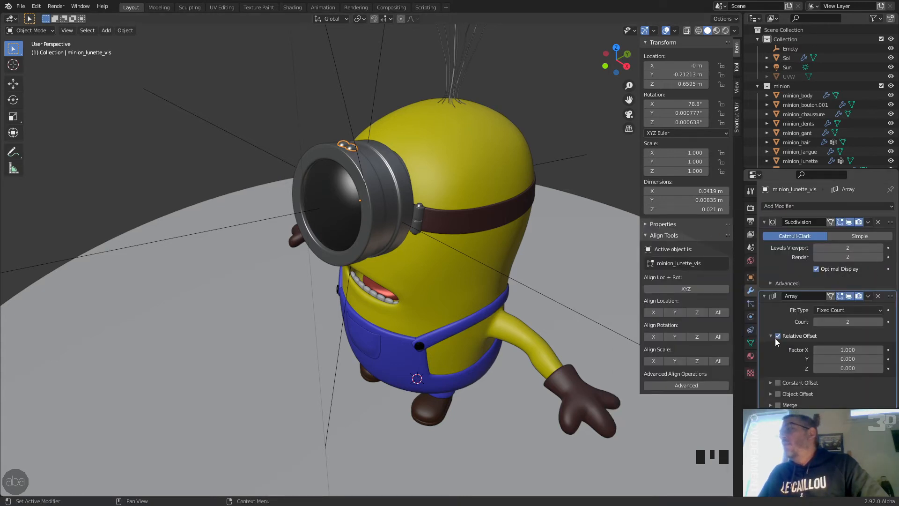
- Set the screw's Array modifier to a count of 12
click(881, 322)
click(880, 322)
click(881, 322)
click(880, 322)
click(880, 321)
click(880, 322)
click(874, 321)
click(874, 321)
click(874, 321)
click(874, 321)
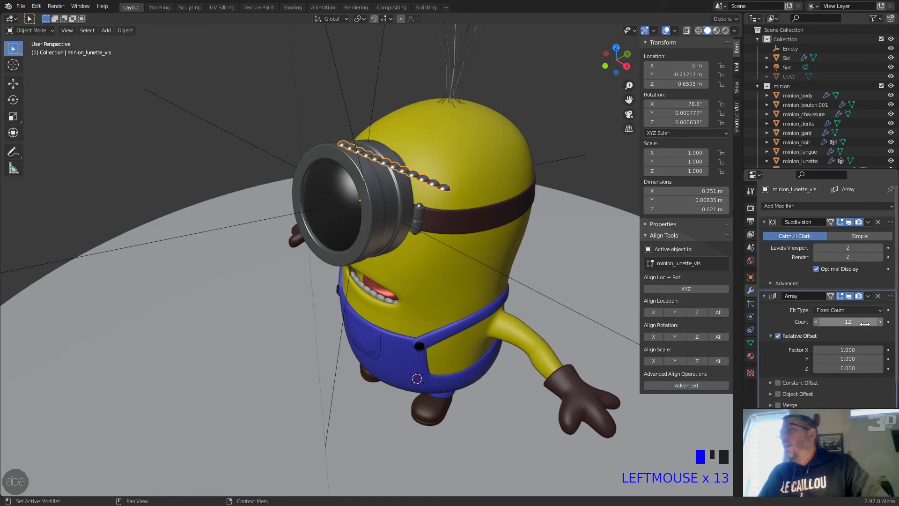
- Disable the array's Relative Offset and enable Object Offset with Empty as the offset object
click(778, 337)
click(771, 336)
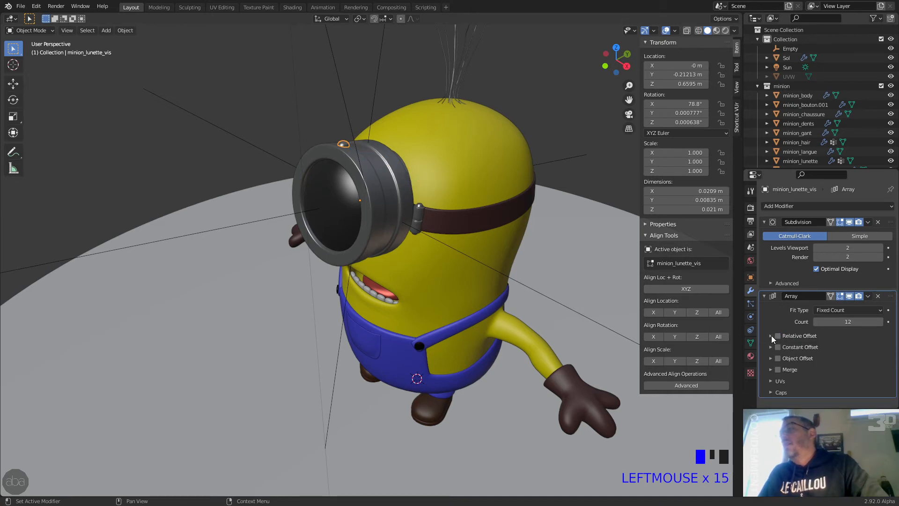
click(770, 359)
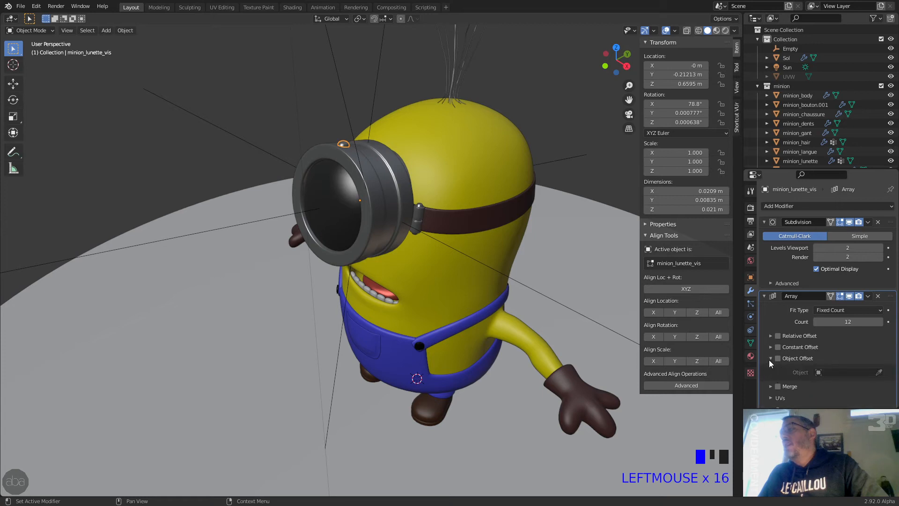
click(778, 358)
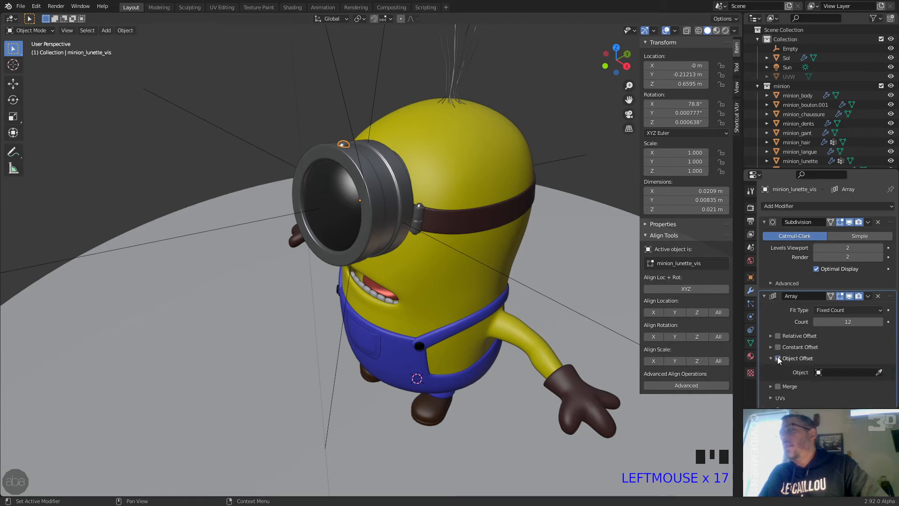
click(880, 372)
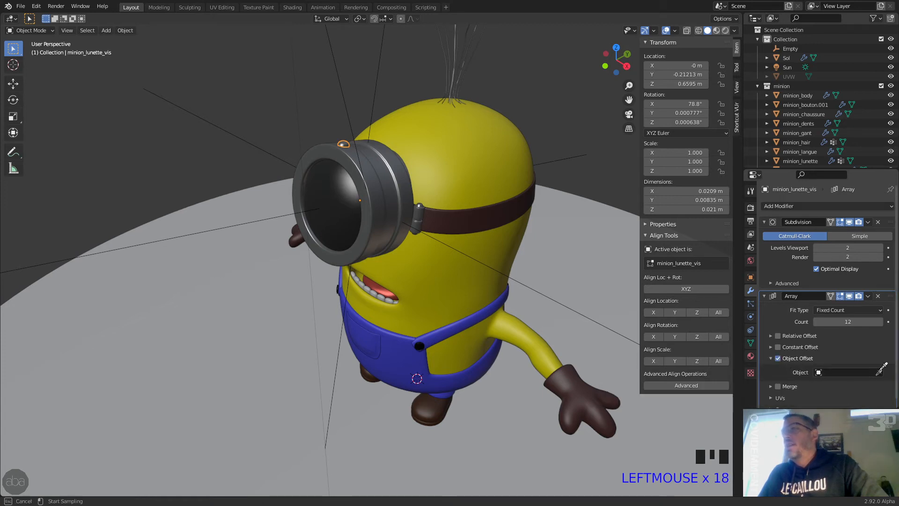
click(582, 152)
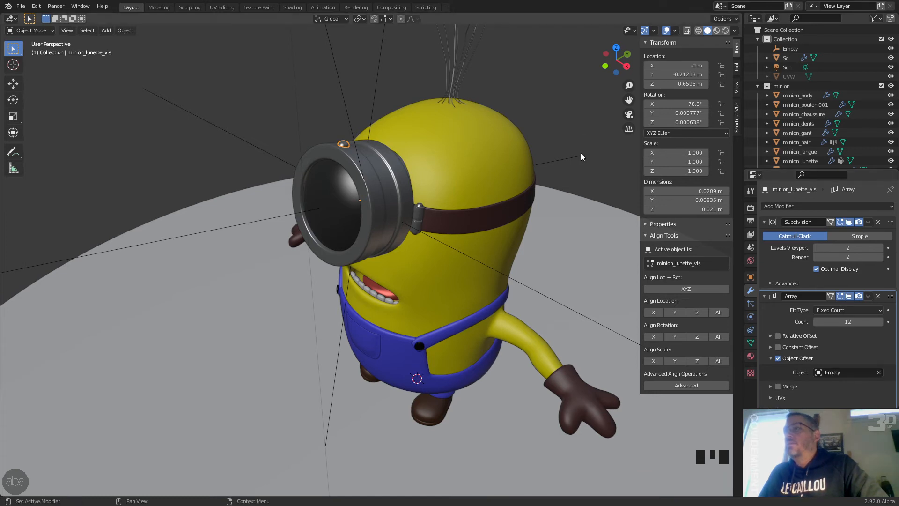
- Select the empty at the goggle's centre and set the transform orientation to Local
middle_drag(565, 185, 605, 167)
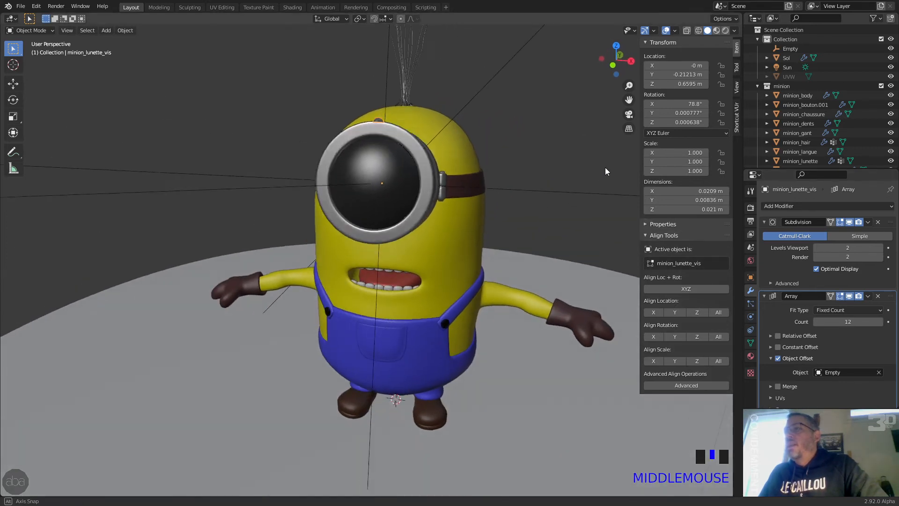
click(546, 192)
middle_drag(547, 192, 501, 212)
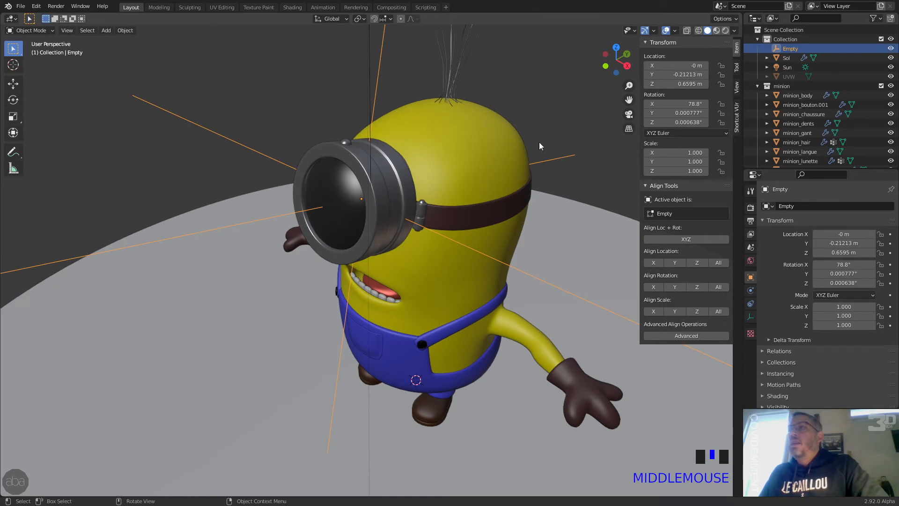
middle_drag(542, 170, 526, 187)
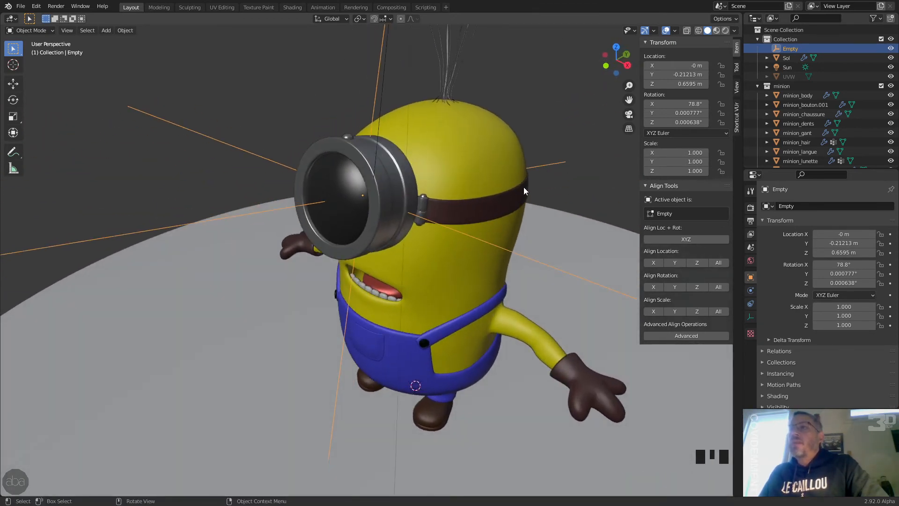
click(332, 18)
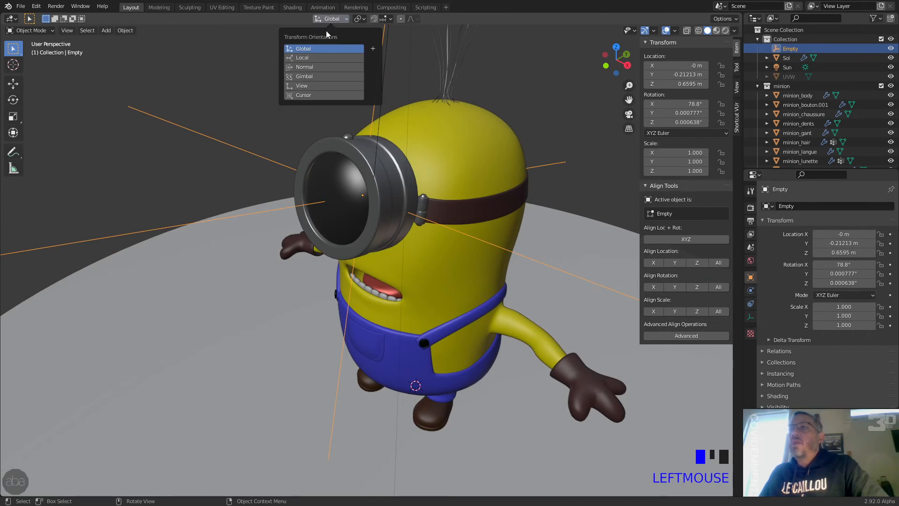
click(306, 58)
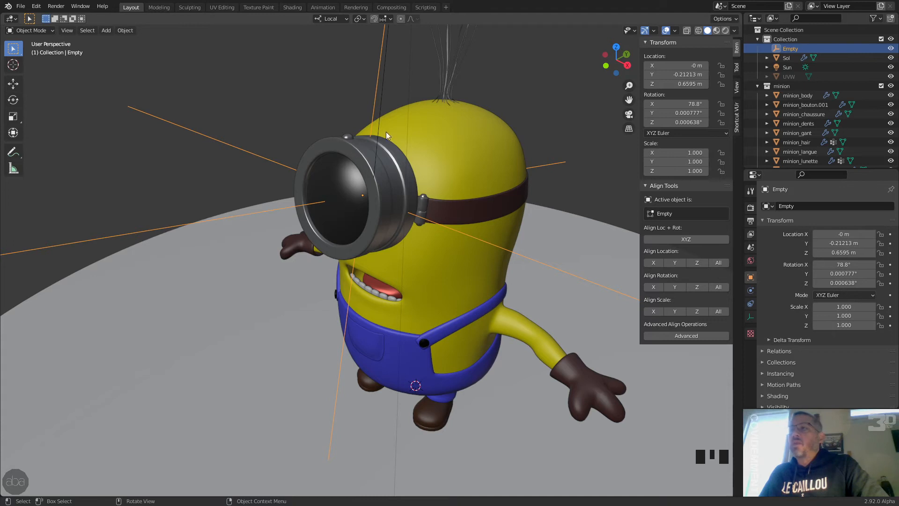
- Activate the Move tool on the empty and examine how its local axes are oriented relative to the goggle
middle_drag(376, 132, 407, 125)
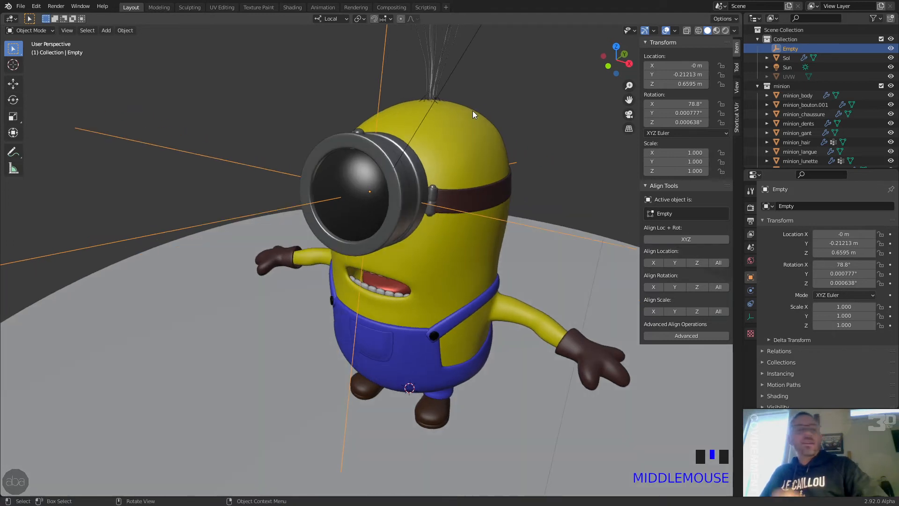
click(381, 95)
click(14, 83)
middle_drag(52, 99, 367, 222)
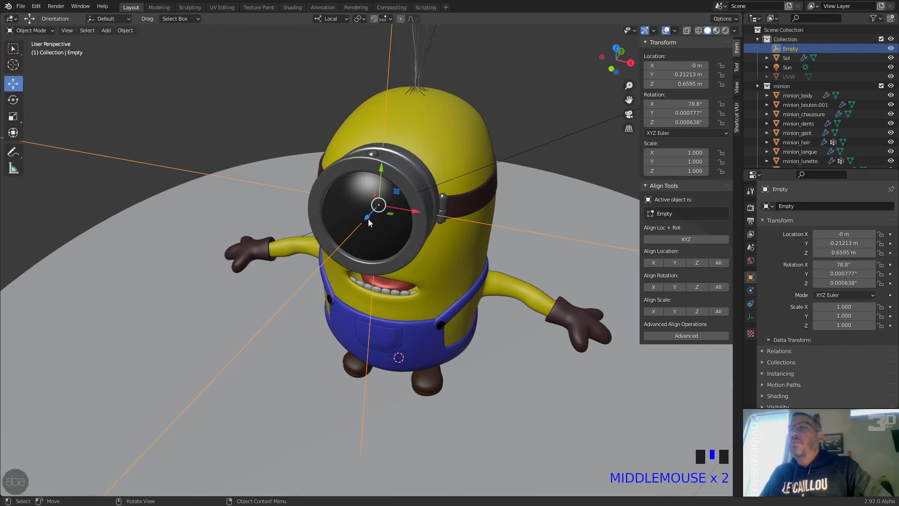
middle_drag(334, 254, 430, 213)
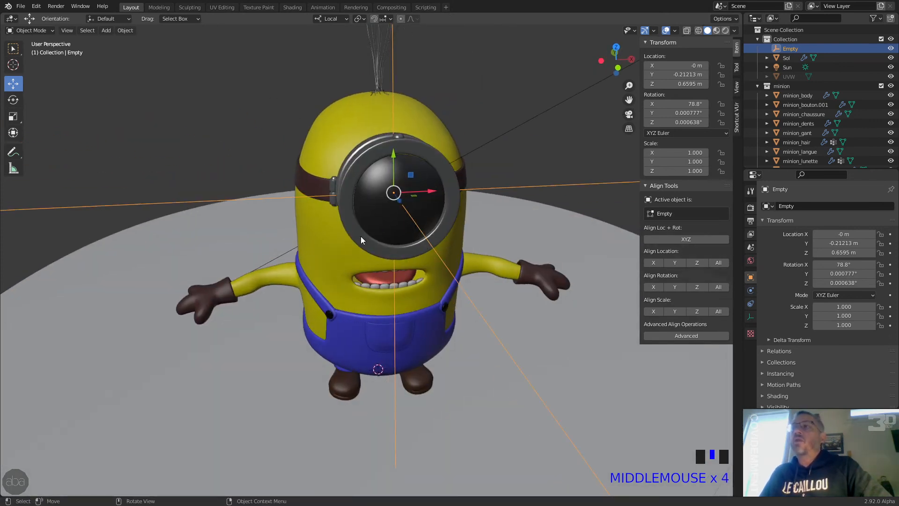
middle_drag(391, 253, 394, 199)
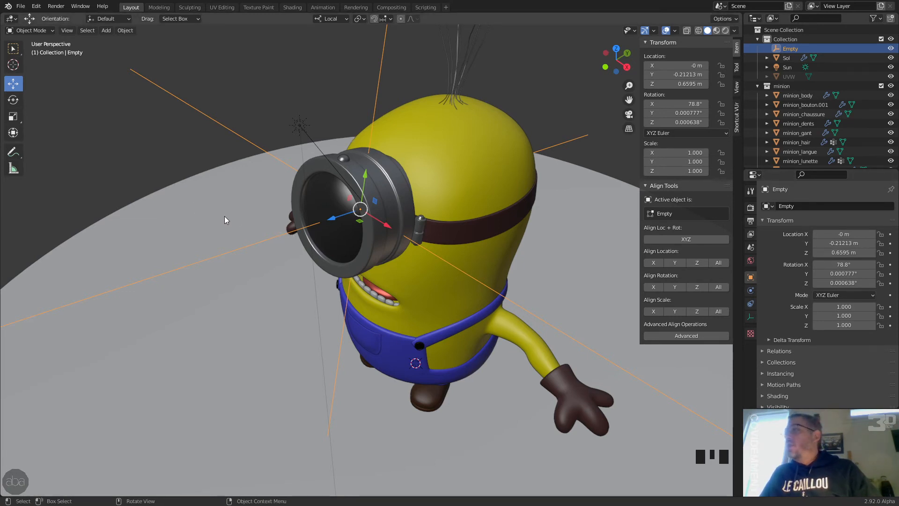
- Reselect the empty and rotate it -30° about its local Z axis
click(342, 157)
middle_drag(364, 170, 386, 101)
click(390, 45)
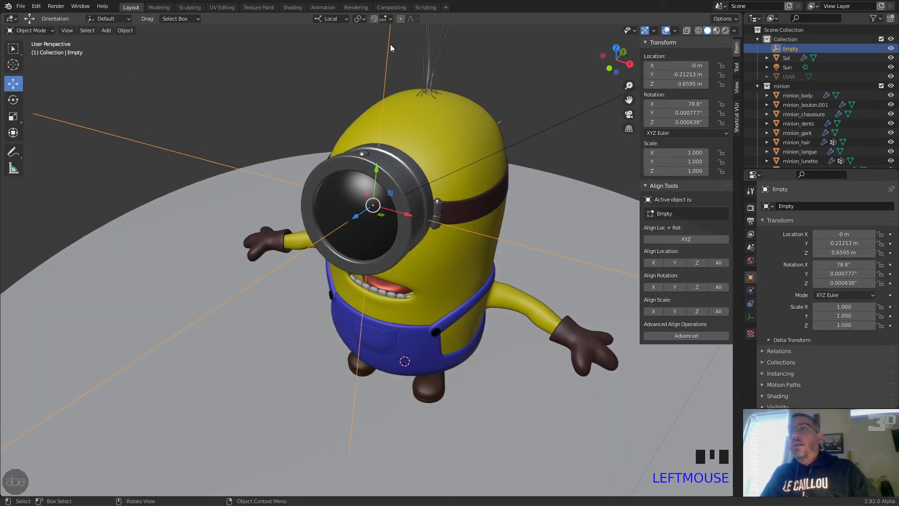
key(r)
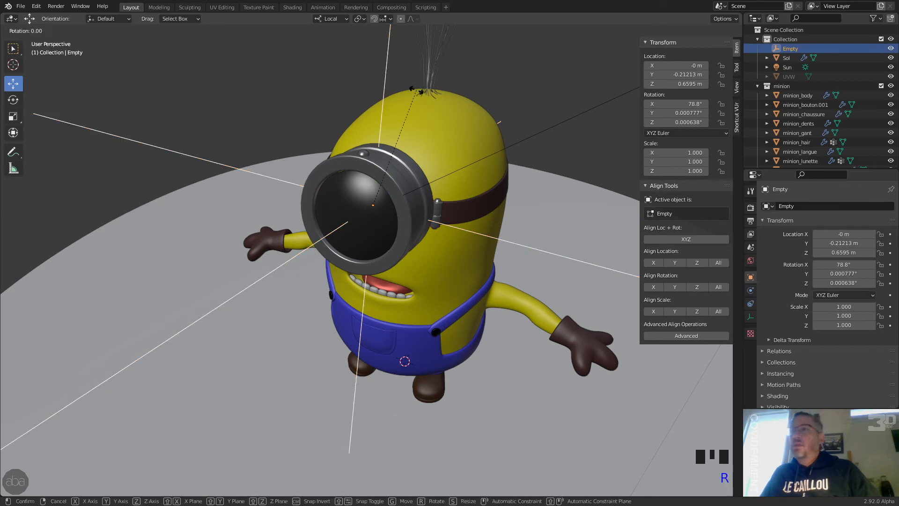
key(z)
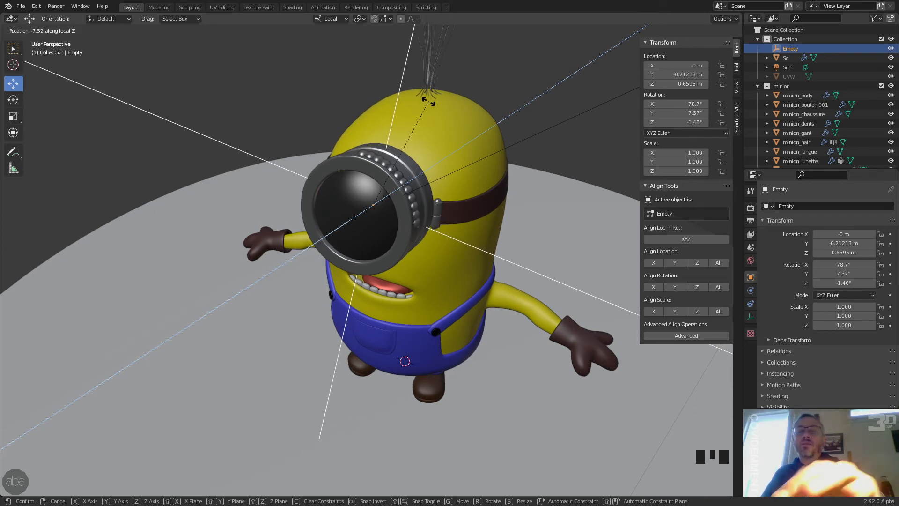
text(-30)
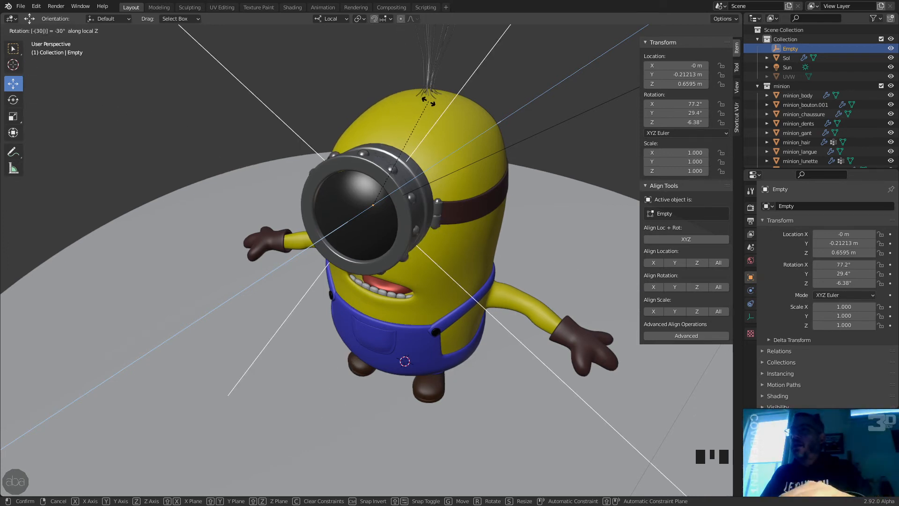
key(Return)
- Select the arrayed screws minion_lunette_vis, enter Edit Mode, and select the original screw's entire linked mesh
middle_drag(428, 117, 433, 170)
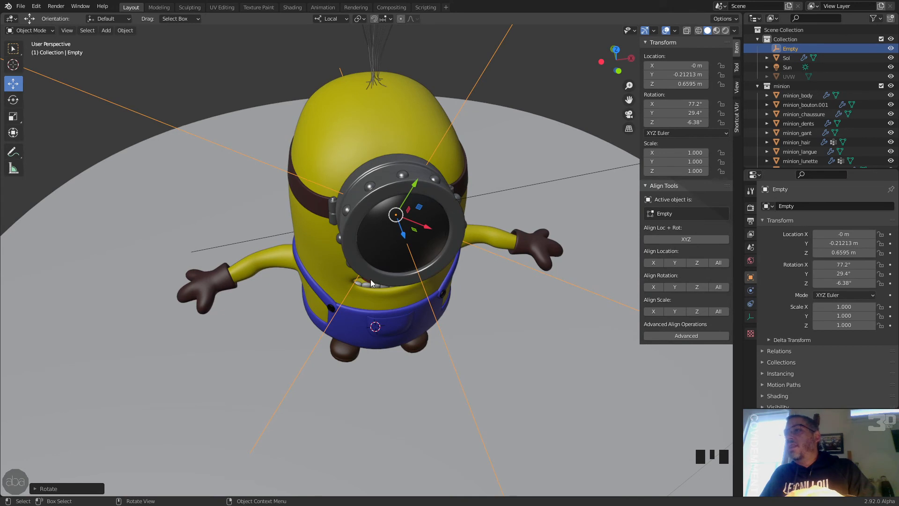
middle_drag(418, 180, 363, 217)
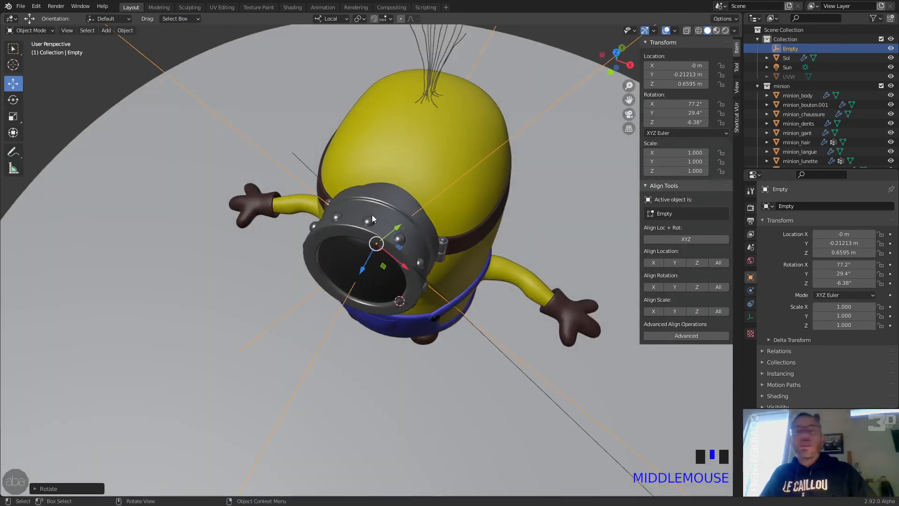
key(Tab)
scroll(371, 220, down, 1)
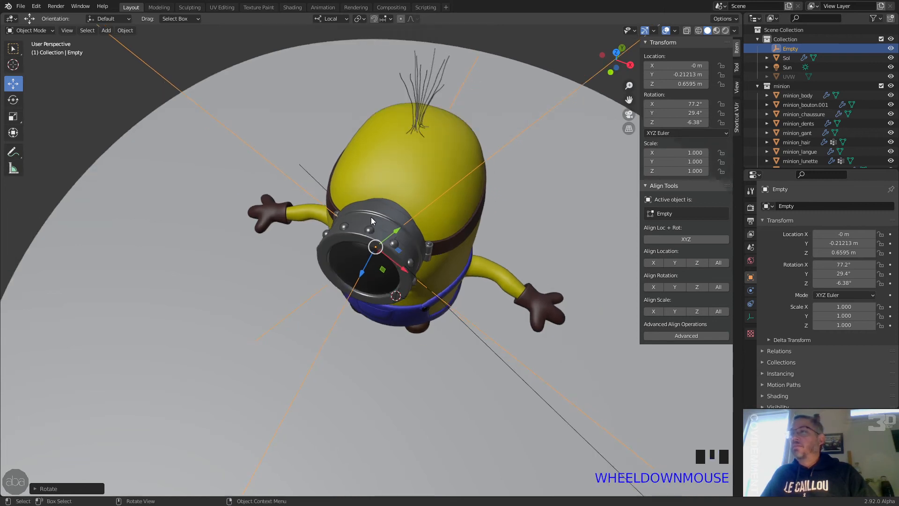
key(Tab)
click(372, 229)
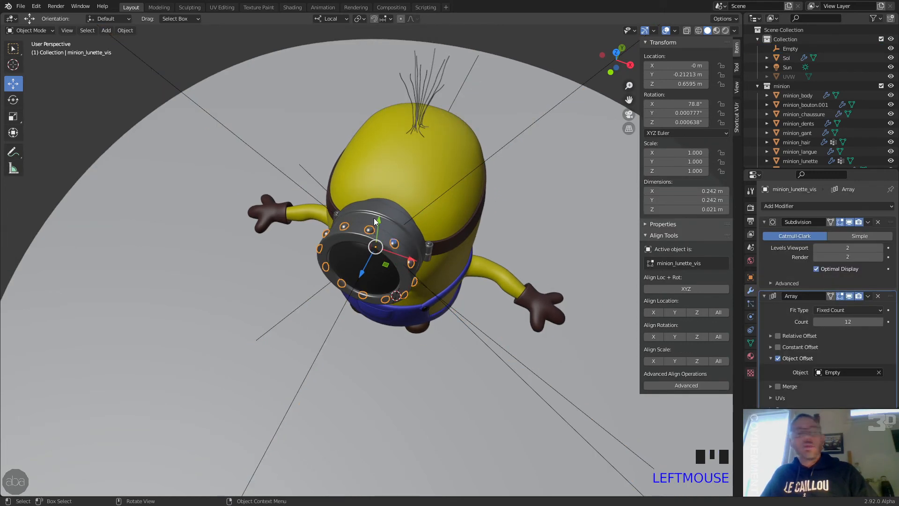
key(Tab)
scroll(369, 237, up, 4)
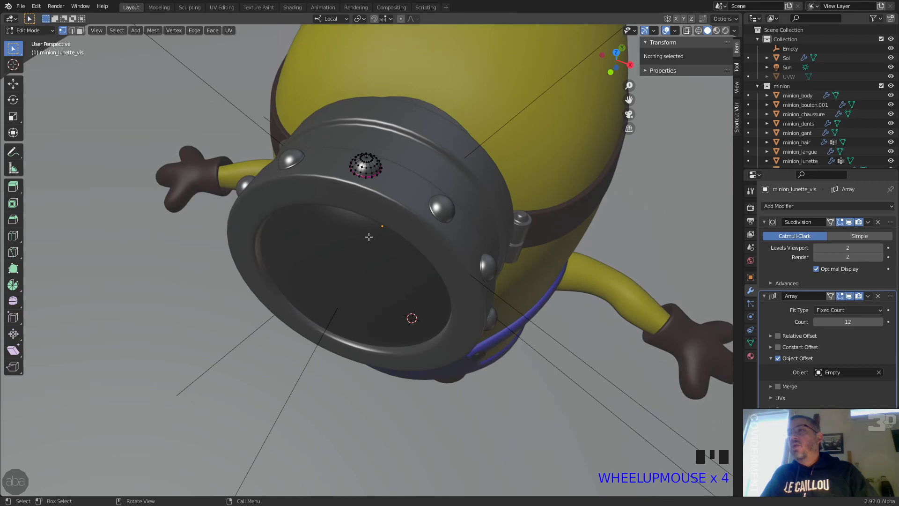
scroll(369, 237, up, 1)
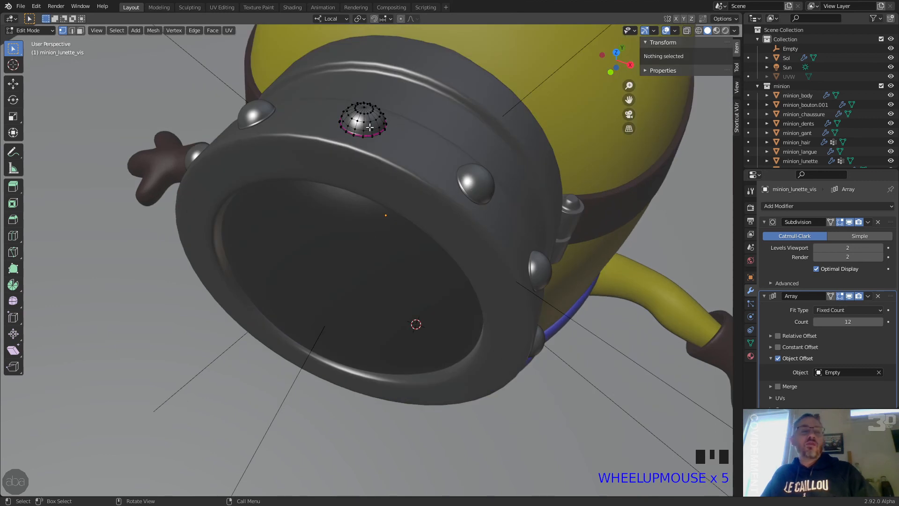
key(l)
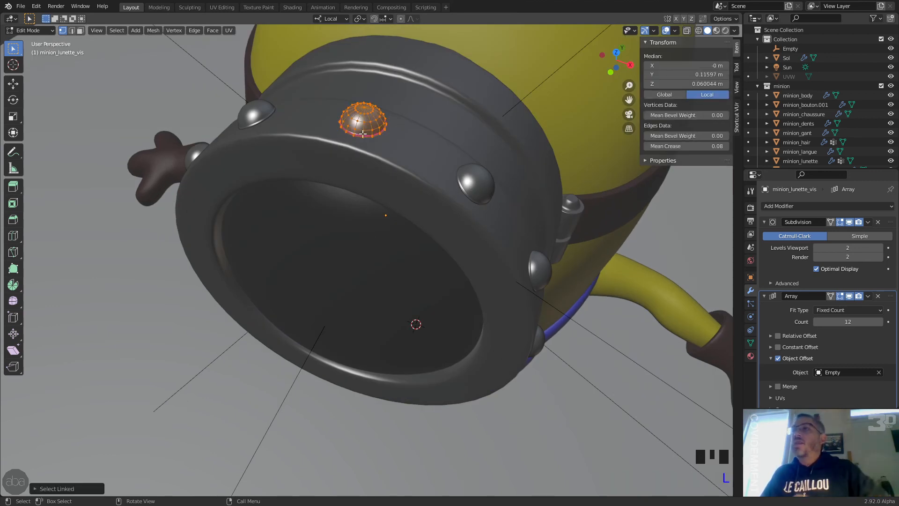
- Unwrap the selected screw mesh in the UV Editing workspace and inspect its UV layout
click(222, 7)
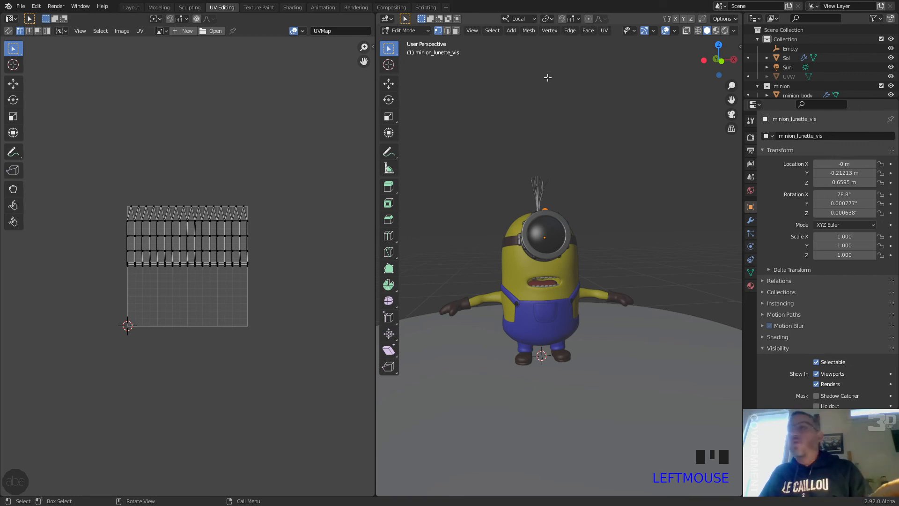
key(u)
key(u)
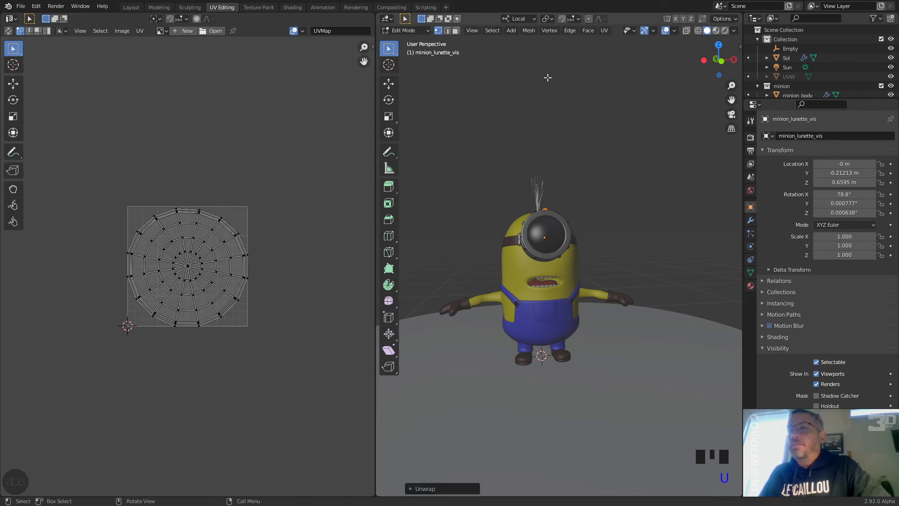
scroll(216, 220, up, 5)
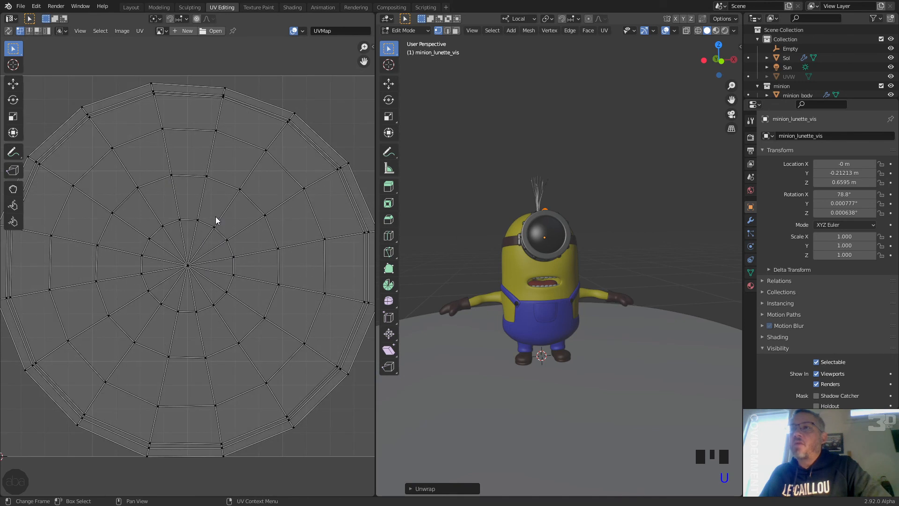
scroll(217, 220, down, 4)
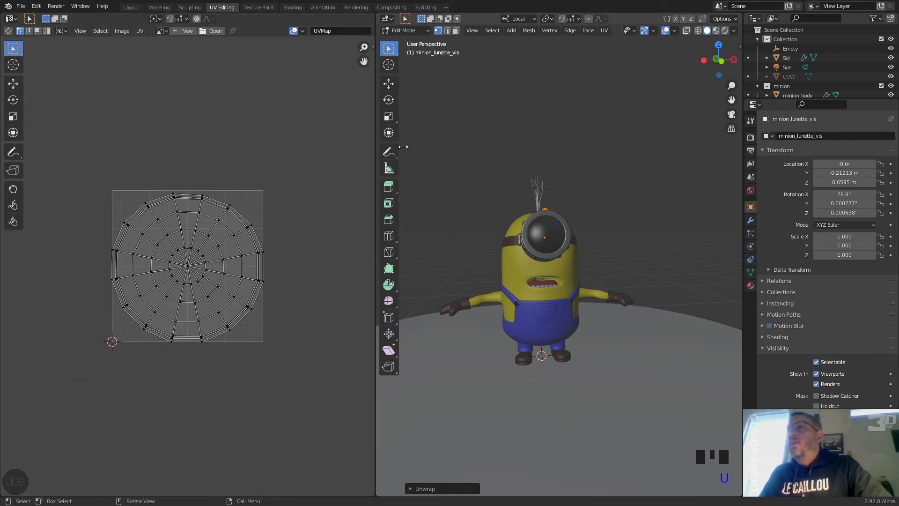
- Return the unwrapped screws to Object Mode and save the Blender file
click(406, 31)
click(409, 41)
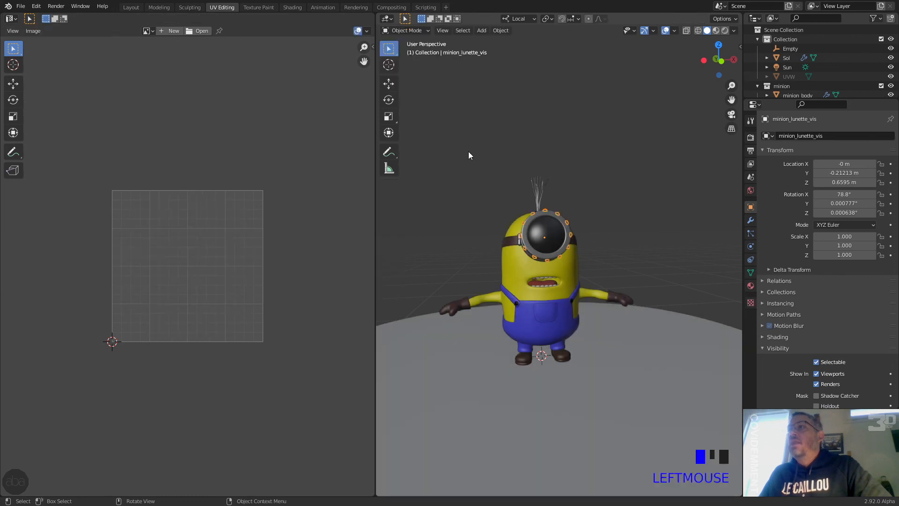
key(ctrl+s)
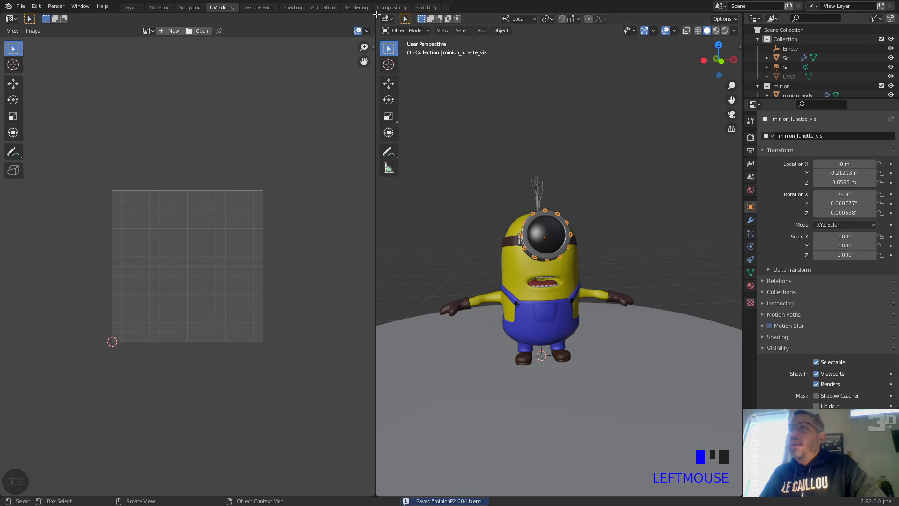
- In the Layout workspace, reselect the goggle screws, move their Array modifier above the Subdivision modifier, and collapse the Array settings
click(131, 7)
middle_drag(412, 206, 426, 147)
scroll(400, 172, down, 4)
click(383, 220)
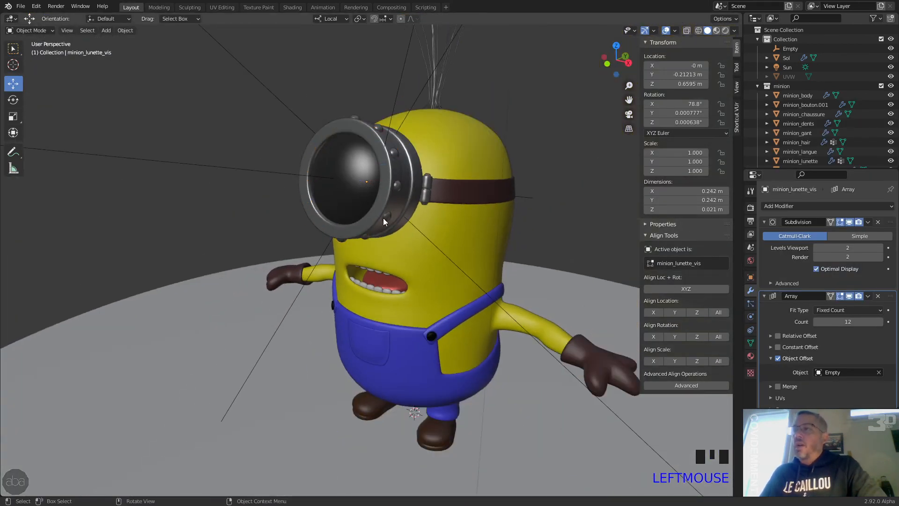
click(400, 182)
mouse_move(400, 183)
middle_down()
mouse_move(386, 209)
mouse_move(431, 236)
mouse_move(392, 187)
middle_up()
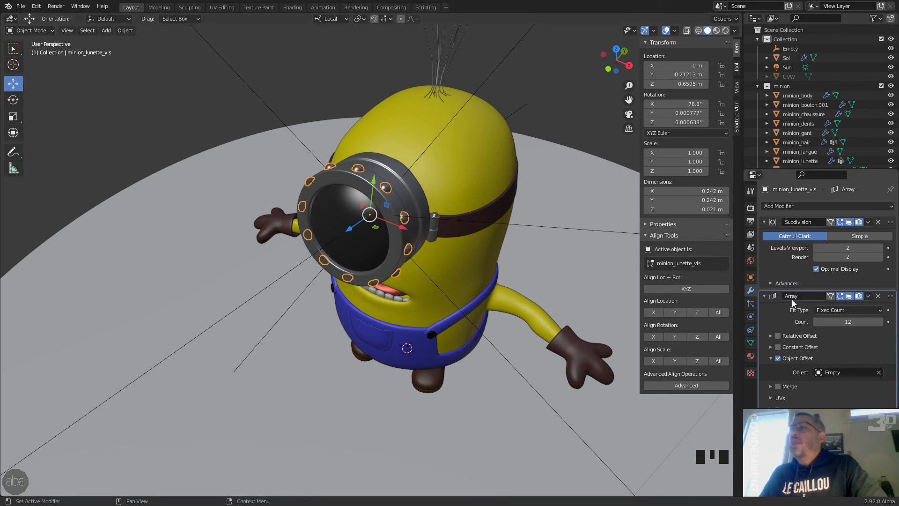
drag(891, 296, 892, 218)
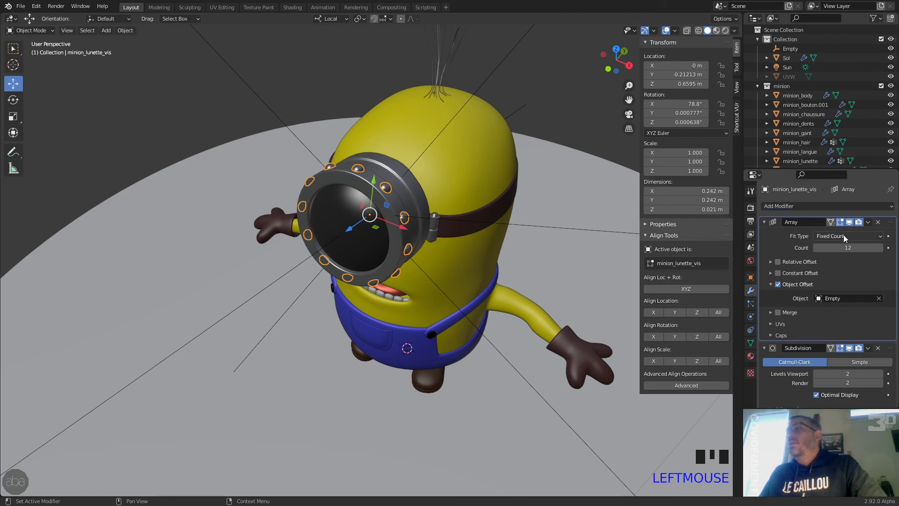
click(764, 222)
click(557, 150)
middle_drag(558, 150, 538, 174)
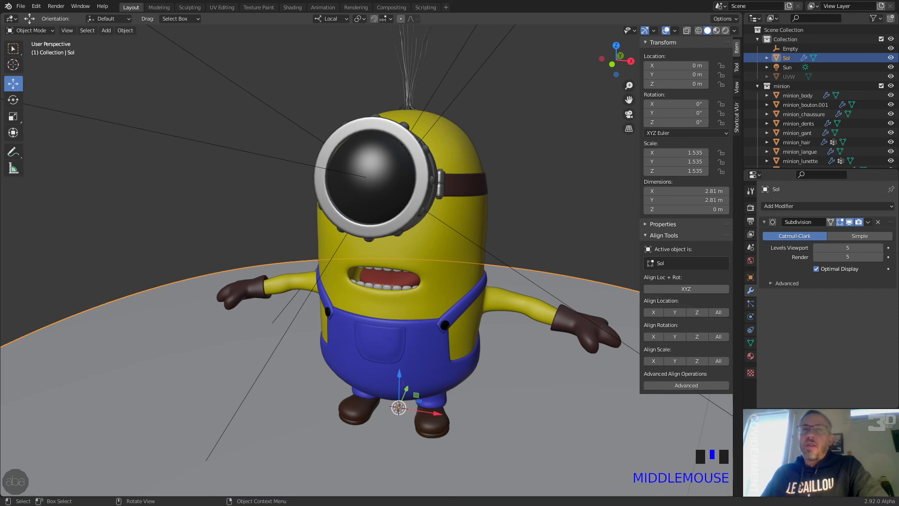